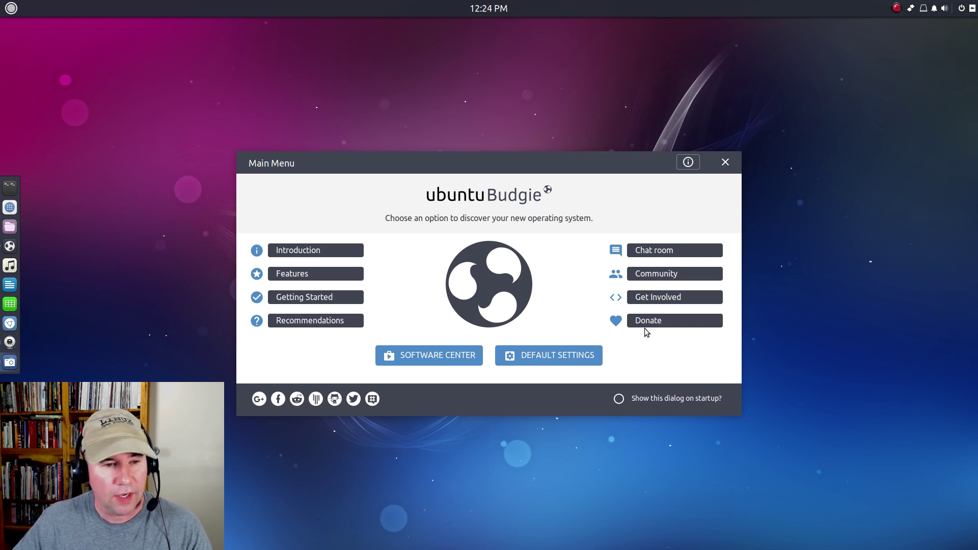
Read through the Introduction page and return to the main menu
{"action": "left_click", "coordinate": [278, 251]}
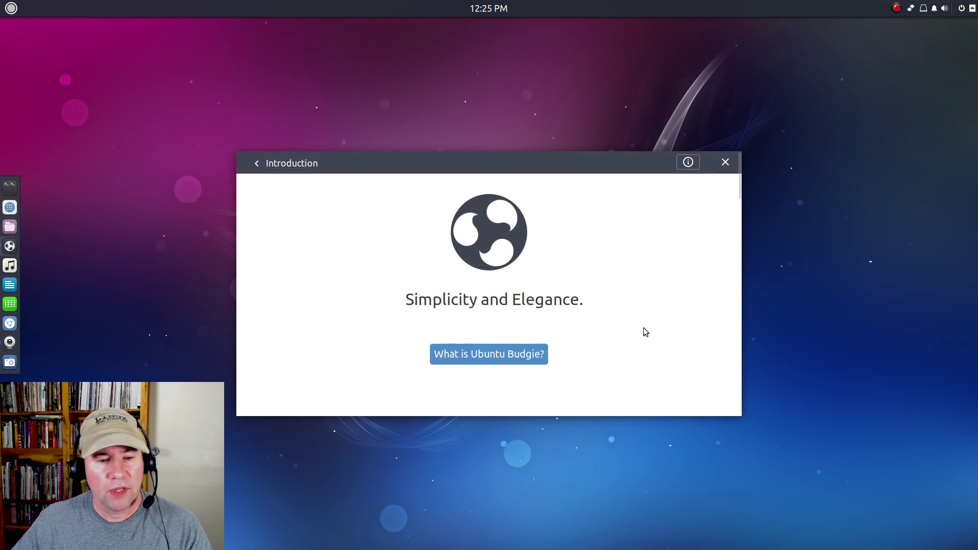
{"action": "scroll", "coordinate": [645, 329], "scroll_direction": "down", "scroll_amount": 10}
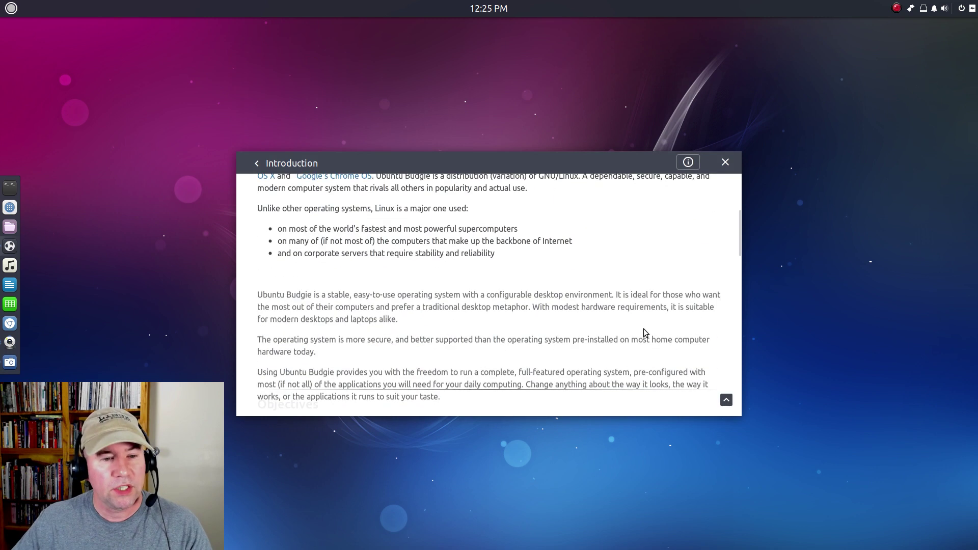
{"action": "scroll", "coordinate": [643, 332], "scroll_direction": "down", "scroll_amount": 8}
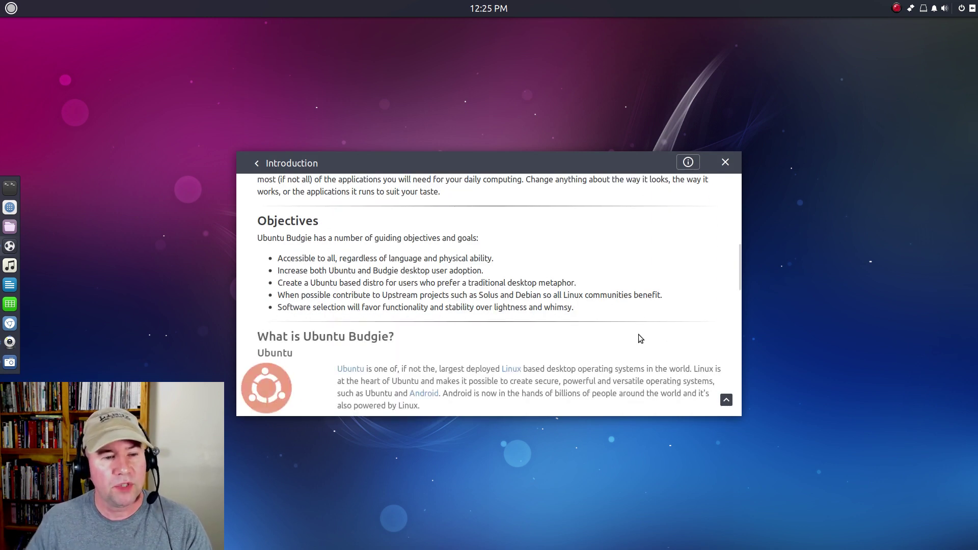
{"action": "scroll", "coordinate": [639, 340], "scroll_direction": "down", "scroll_amount": 3}
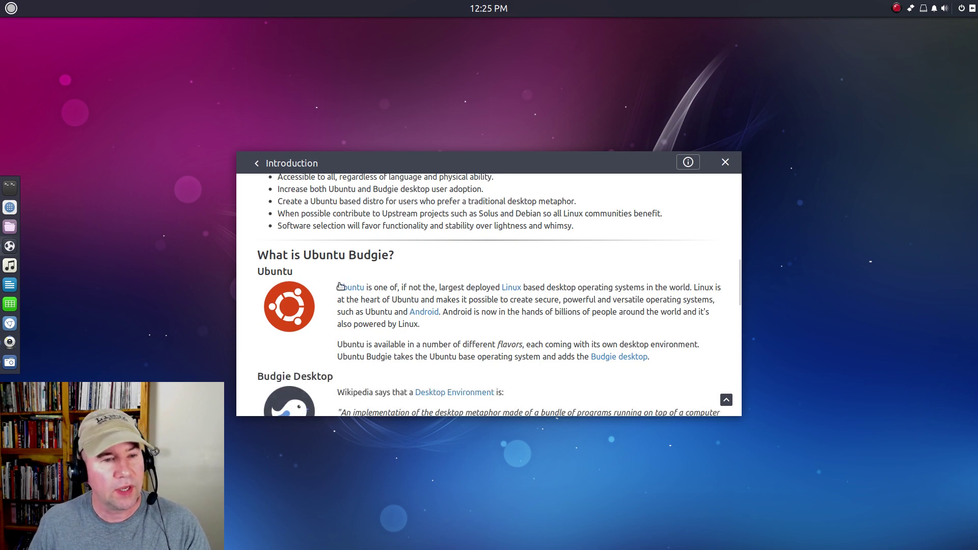
{"action": "left_click", "coordinate": [256, 163]}
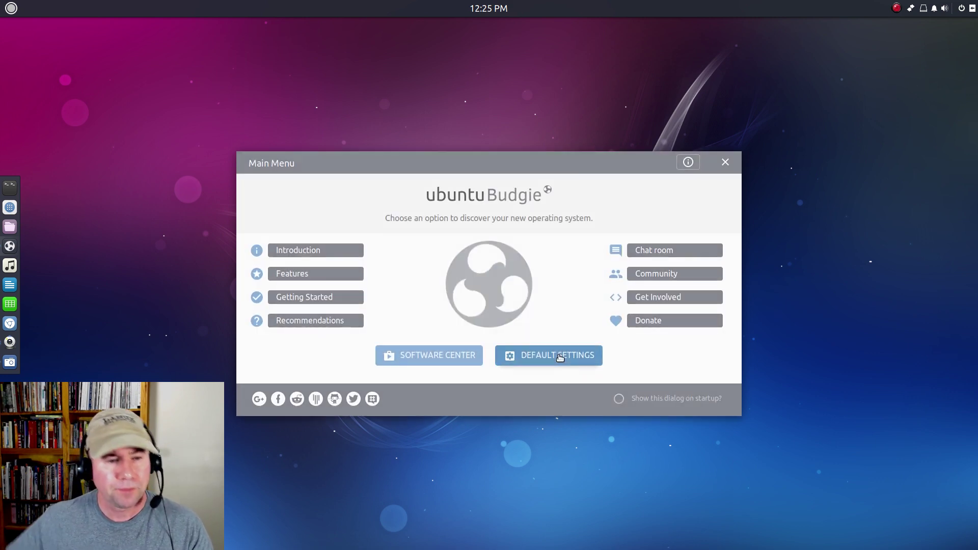
Skim the Features page and go back to the main menu
{"action": "left_click", "coordinate": [291, 274]}
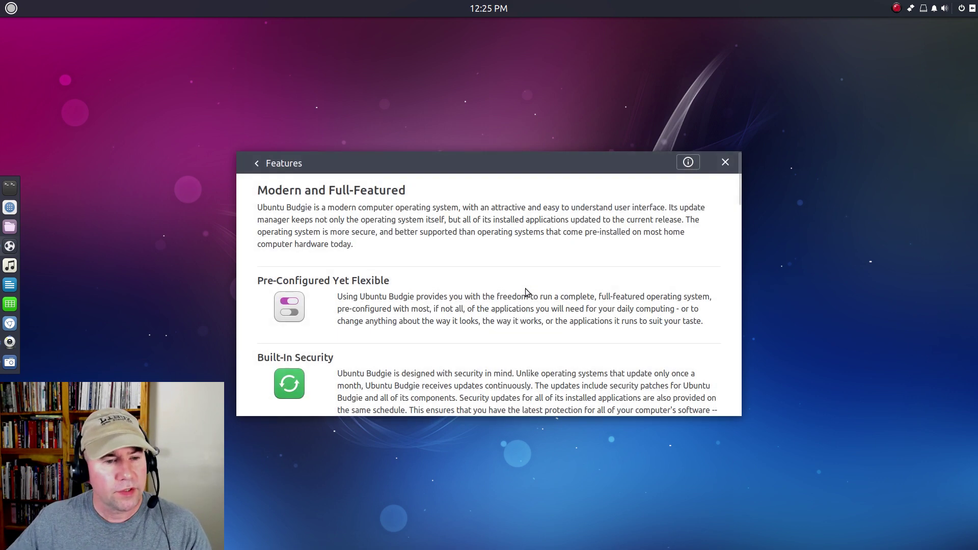
{"action": "scroll", "coordinate": [526, 292], "scroll_direction": "down", "scroll_amount": 12}
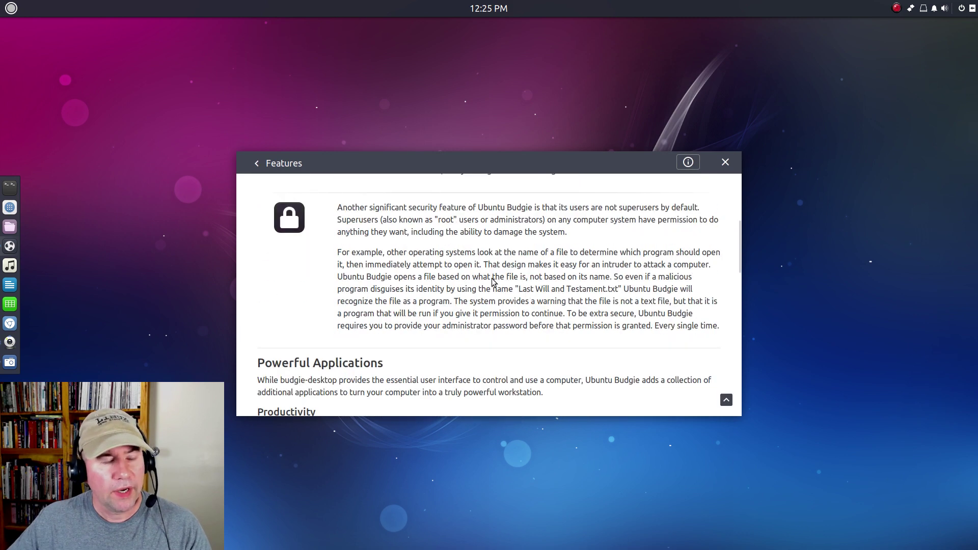
{"action": "left_click", "coordinate": [257, 163]}
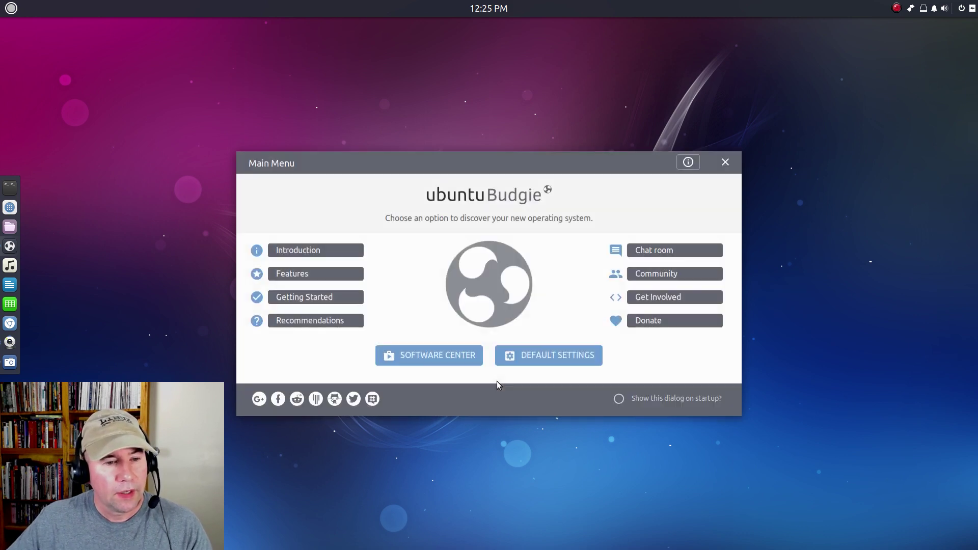
Glance at Getting Started, then browse Recommendations on backports, Screenshot Applet and Flatpak
{"action": "left_click", "coordinate": [300, 297]}
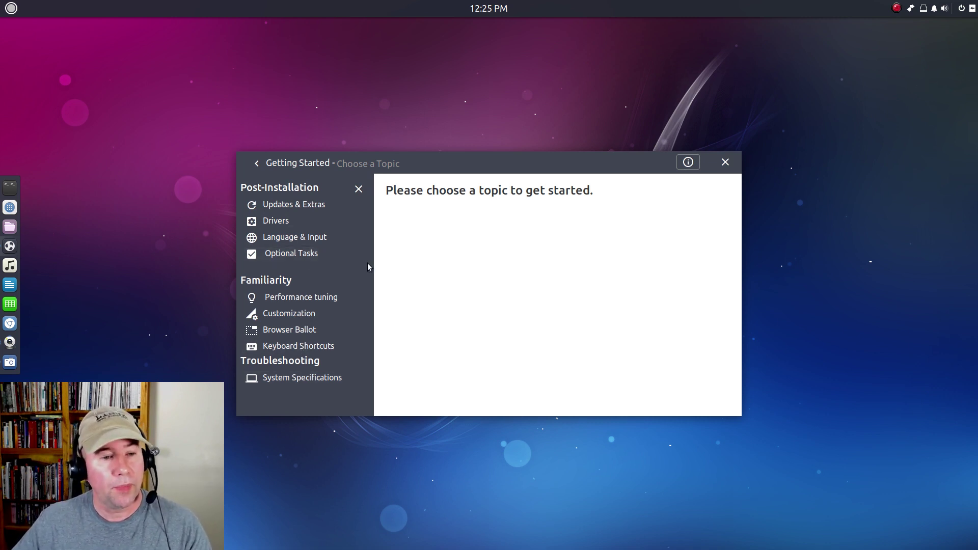
{"action": "left_click", "coordinate": [256, 163]}
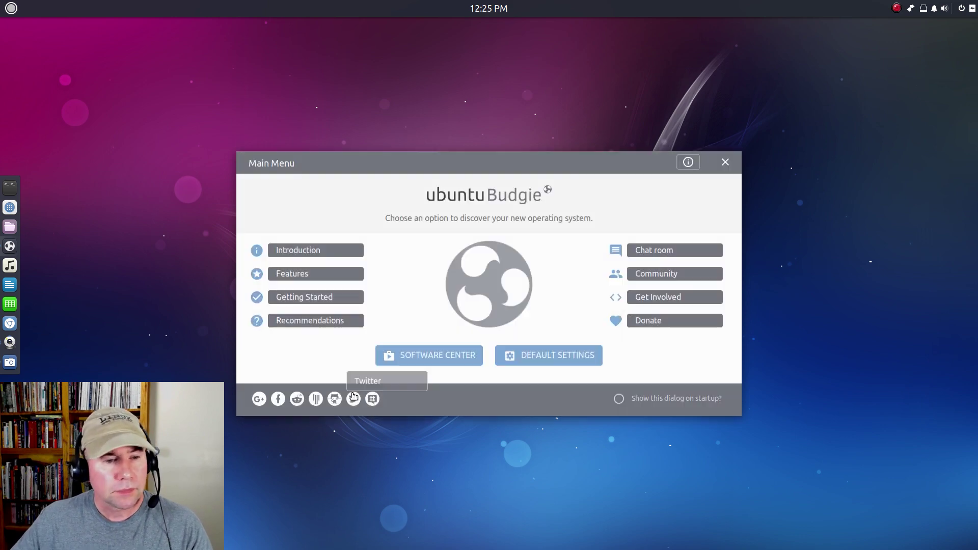
{"action": "left_click", "coordinate": [297, 327]}
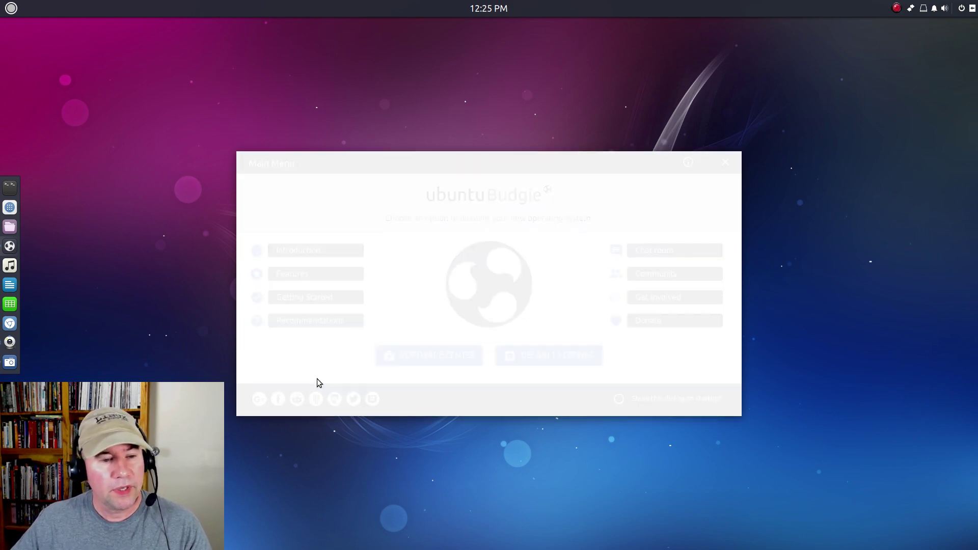
{"action": "scroll", "coordinate": [326, 377], "scroll_direction": "down", "scroll_amount": 3}
{"action": "scroll", "coordinate": [336, 375], "scroll_direction": "down", "scroll_amount": 4}
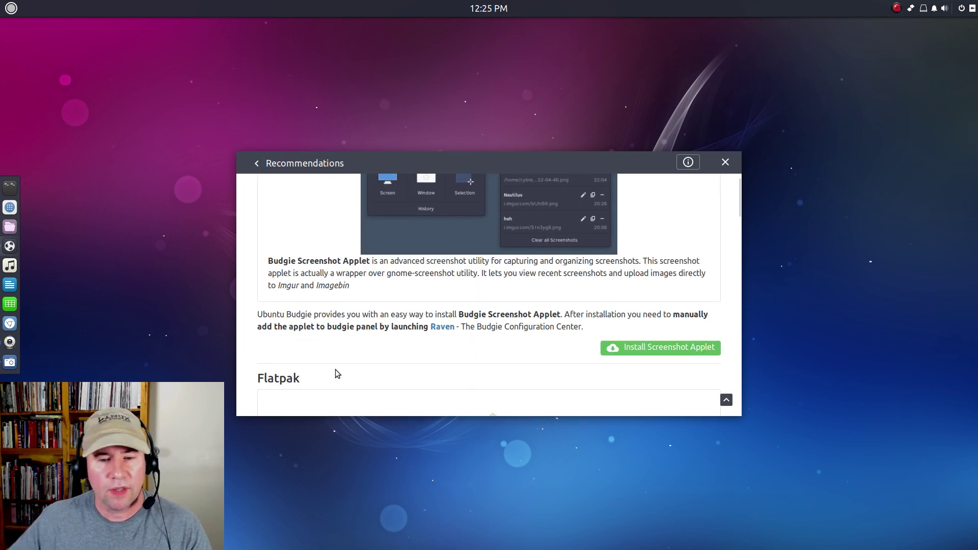
{"action": "scroll", "coordinate": [336, 369], "scroll_direction": "up", "scroll_amount": 6}
{"action": "left_click", "coordinate": [259, 163]}
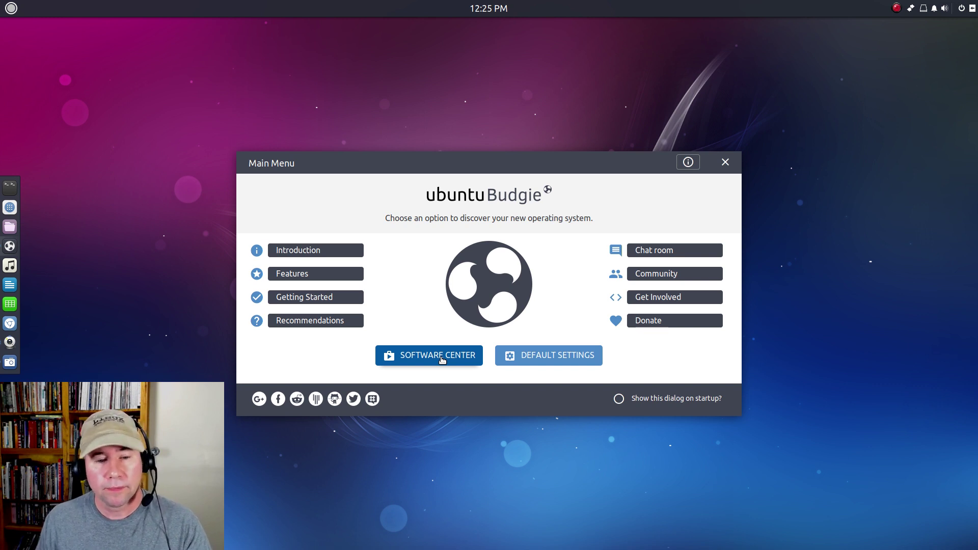
Scroll Default Settings past Restore panels and Switch Appearance down to the Material Vimix theme
{"action": "left_click", "coordinate": [565, 359]}
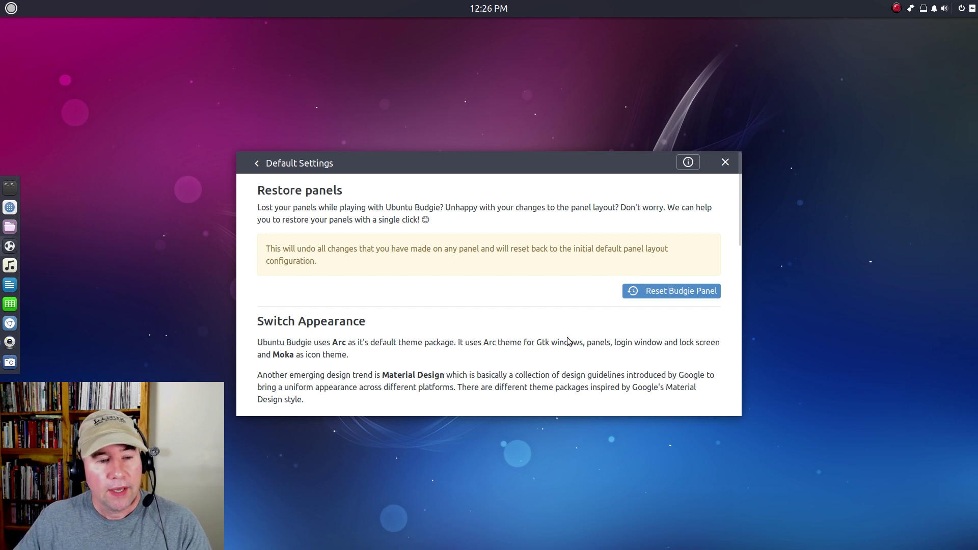
{"action": "scroll", "coordinate": [571, 341], "scroll_direction": "down", "scroll_amount": 1}
{"action": "scroll", "coordinate": [572, 341], "scroll_direction": "down", "scroll_amount": 2}
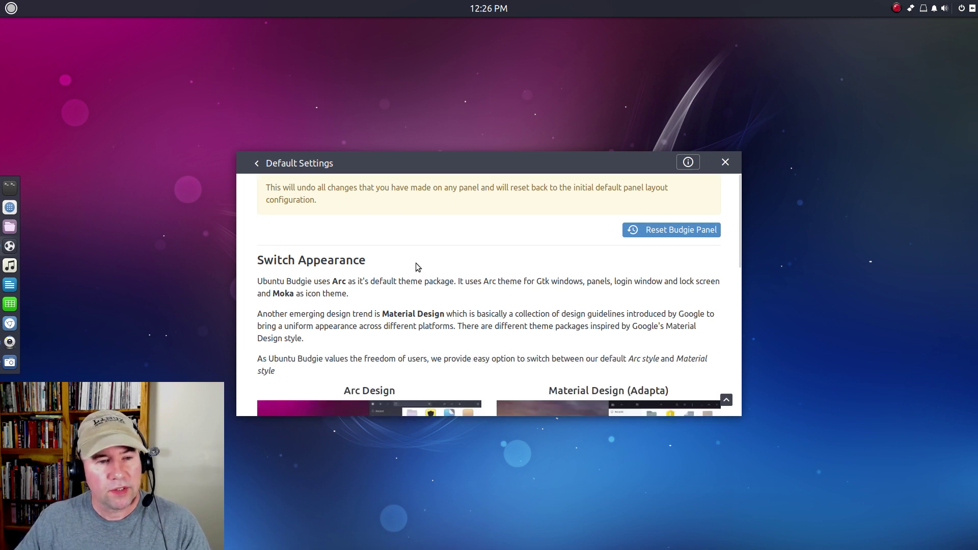
{"action": "scroll", "coordinate": [638, 338], "scroll_direction": "down", "scroll_amount": 3}
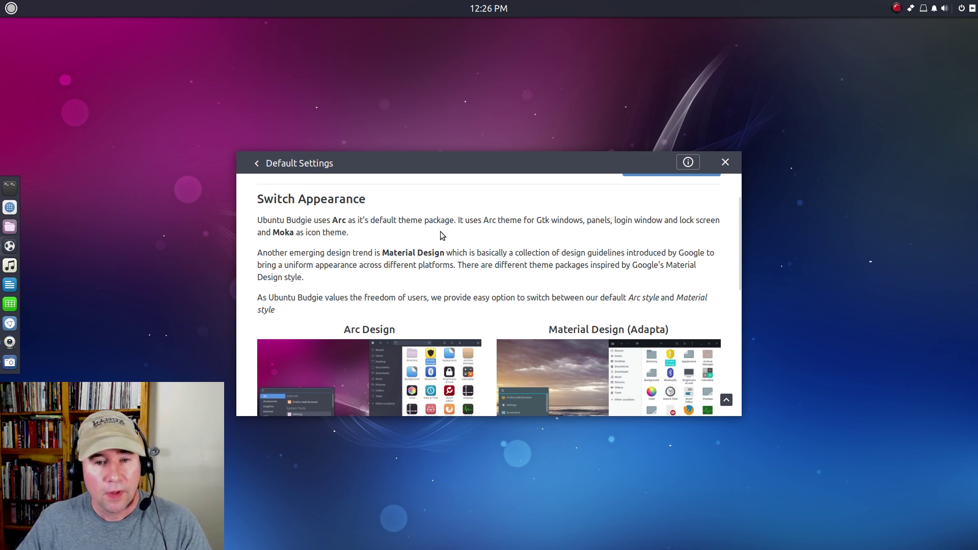
{"action": "scroll", "coordinate": [567, 271], "scroll_direction": "down", "scroll_amount": 1}
{"action": "scroll", "coordinate": [567, 271], "scroll_direction": "down", "scroll_amount": 1}
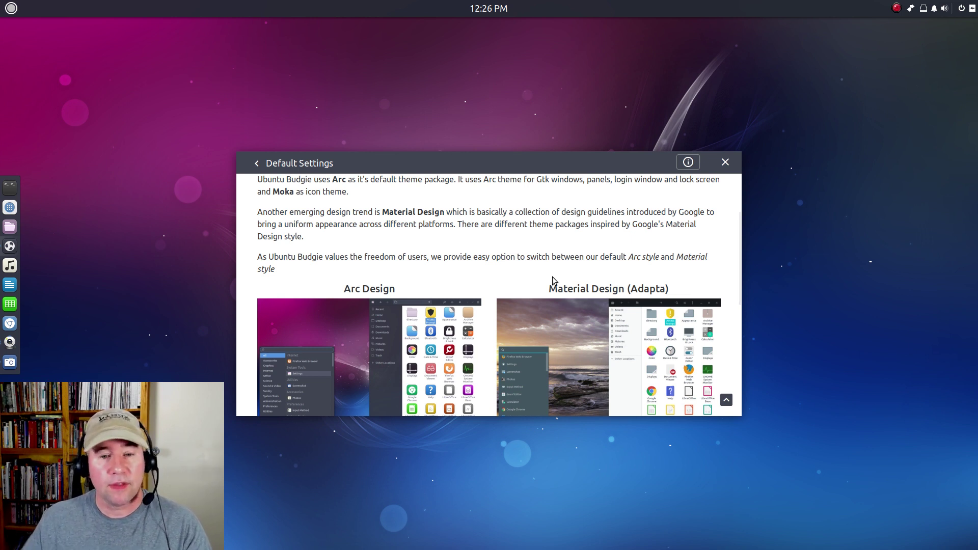
{"action": "scroll", "coordinate": [554, 282], "scroll_direction": "down", "scroll_amount": 4}
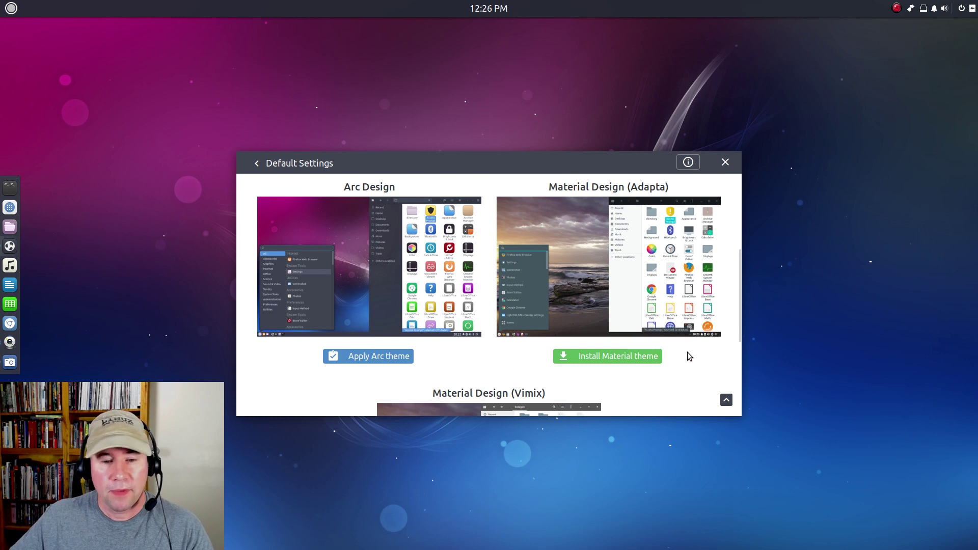
{"action": "scroll", "coordinate": [689, 361], "scroll_direction": "down", "scroll_amount": 6}
{"action": "scroll", "coordinate": [689, 359], "scroll_direction": "up", "scroll_amount": 9}
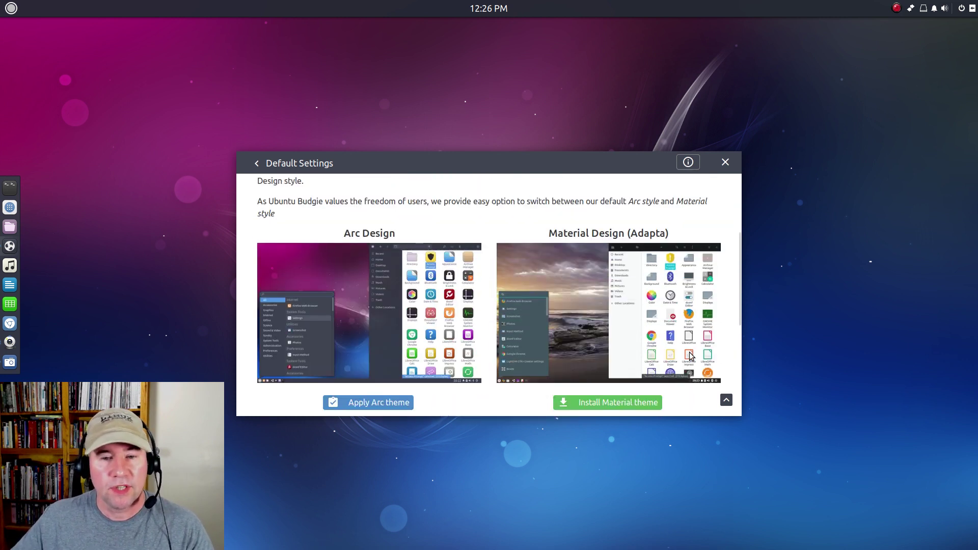
{"action": "scroll", "coordinate": [673, 284], "scroll_direction": "down", "scroll_amount": 6}
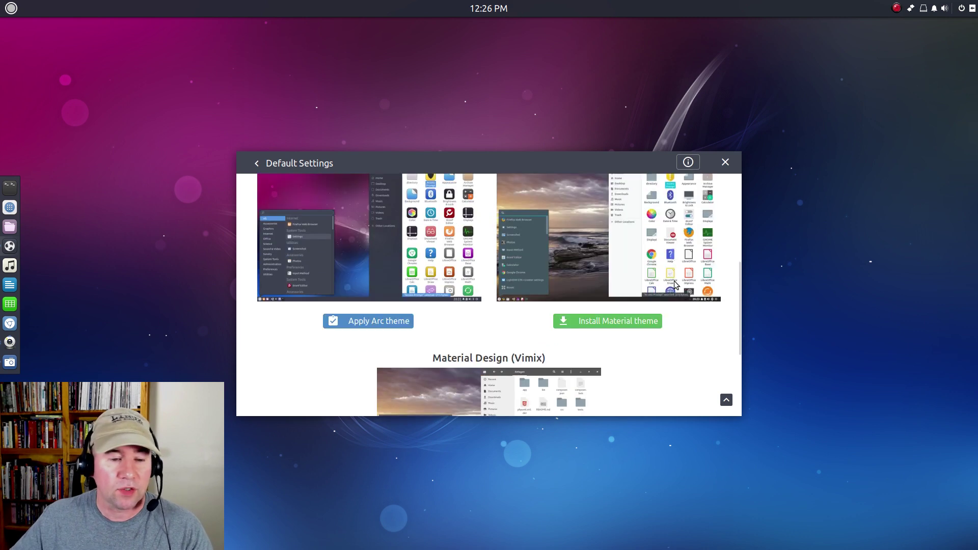
{"action": "scroll", "coordinate": [688, 347], "scroll_direction": "up", "scroll_amount": 5}
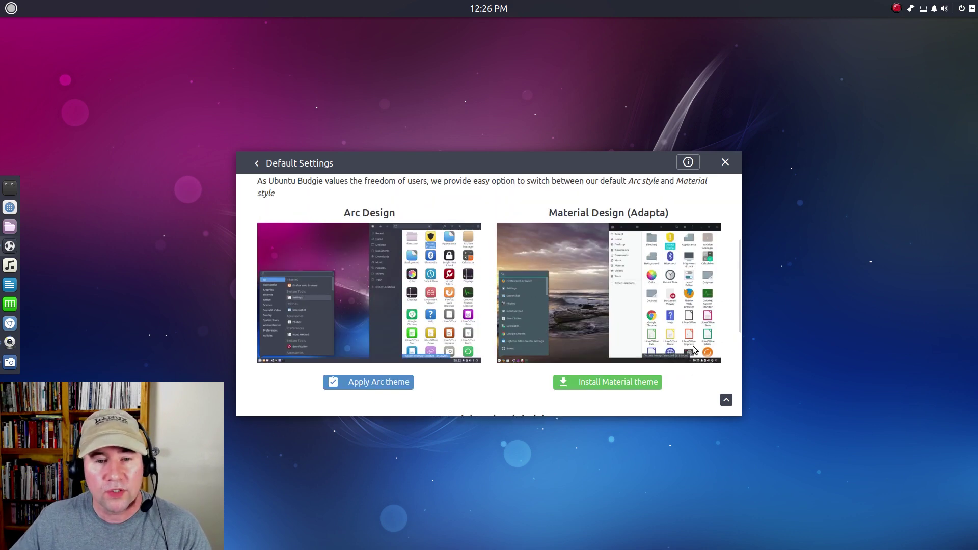
{"action": "scroll", "coordinate": [694, 344], "scroll_direction": "down", "scroll_amount": 8}
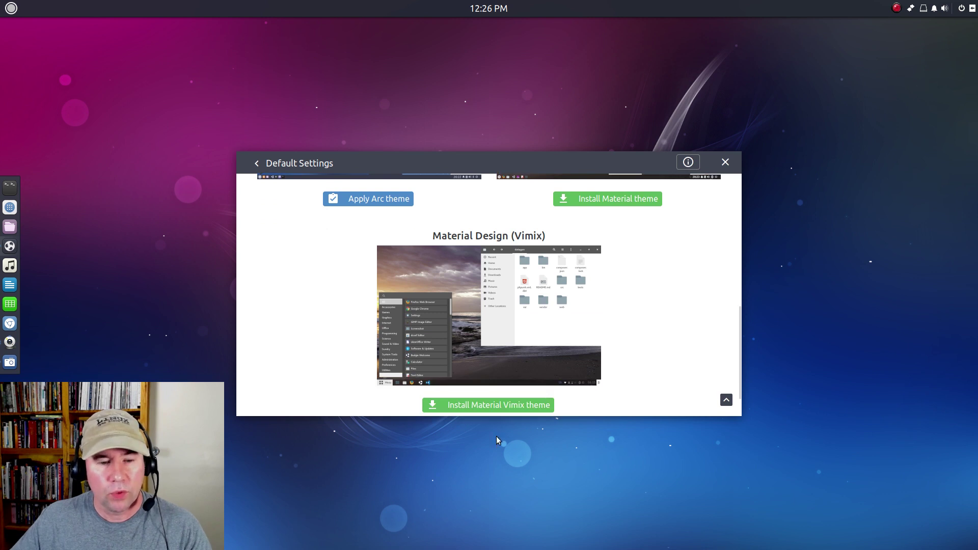
Install the Material Design (Vimix) theme, then apply it to the desktop
{"action": "left_click", "coordinate": [485, 408]}
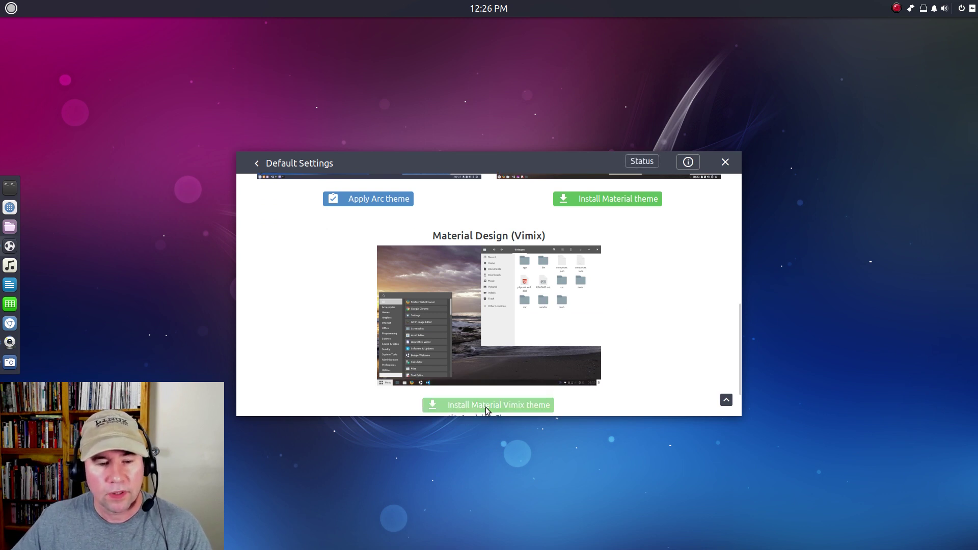
{"action": "scroll", "coordinate": [677, 360], "scroll_direction": "down", "scroll_amount": 2}
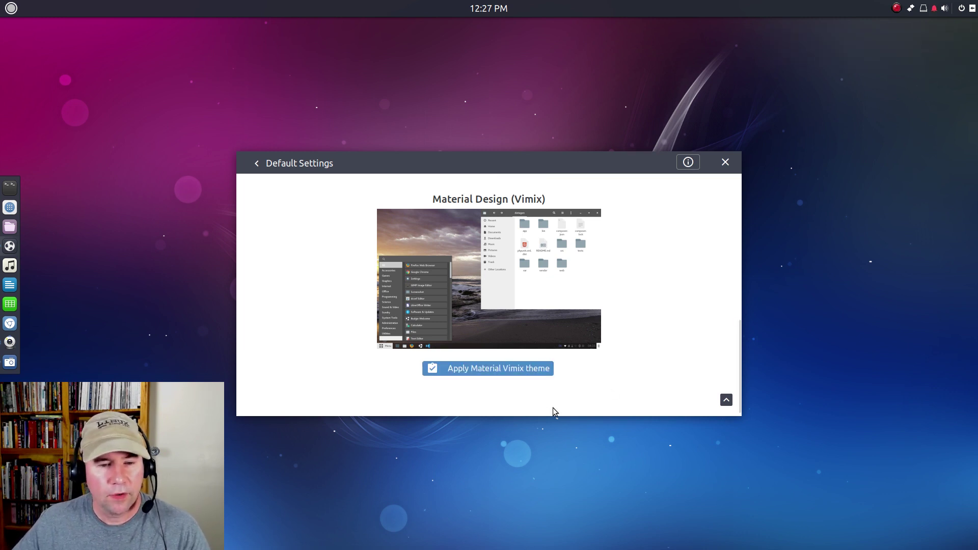
{"action": "left_click", "coordinate": [479, 373]}
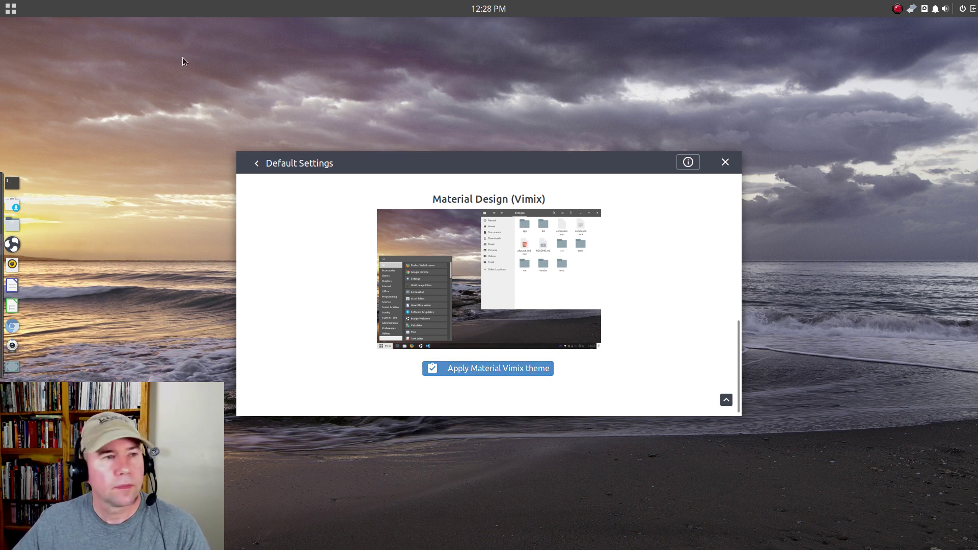
{"action": "left_click", "coordinate": [12, 224]}
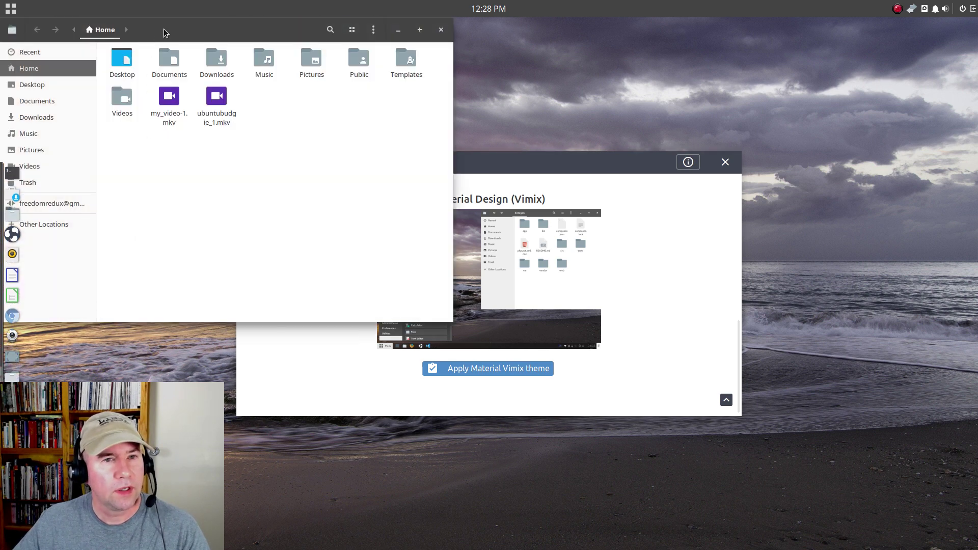
{"action": "left_click_drag", "start_coordinate": [159, 31], "coordinate": [448, 68]}
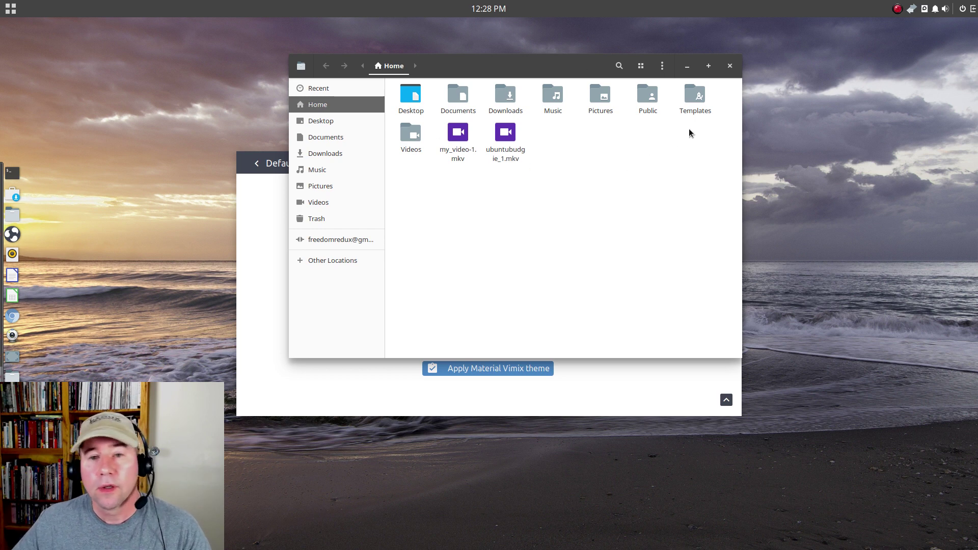
{"action": "left_click", "coordinate": [732, 67]}
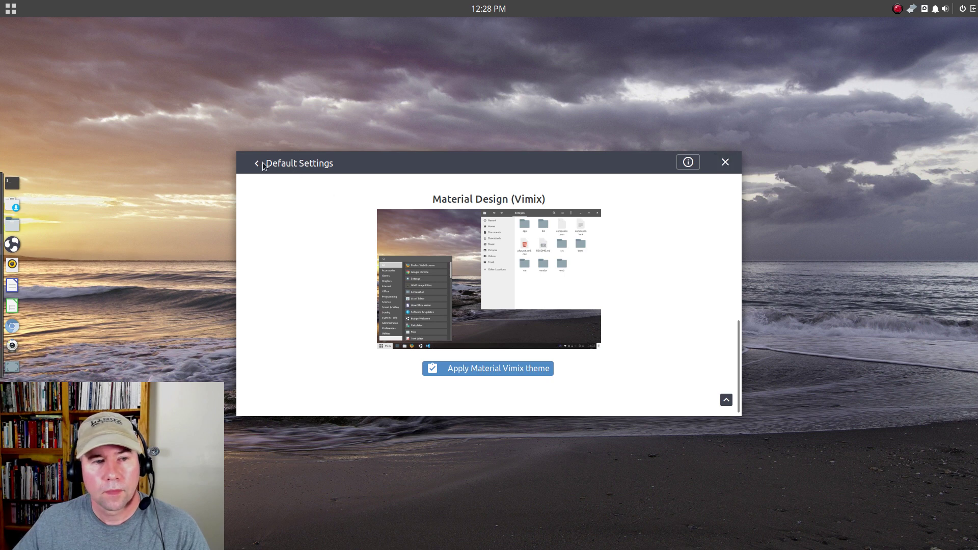
Scroll back up through the Arc and Material theme previews and close the welcome dialog
{"action": "scroll", "coordinate": [574, 291], "scroll_direction": "up", "scroll_amount": 3}
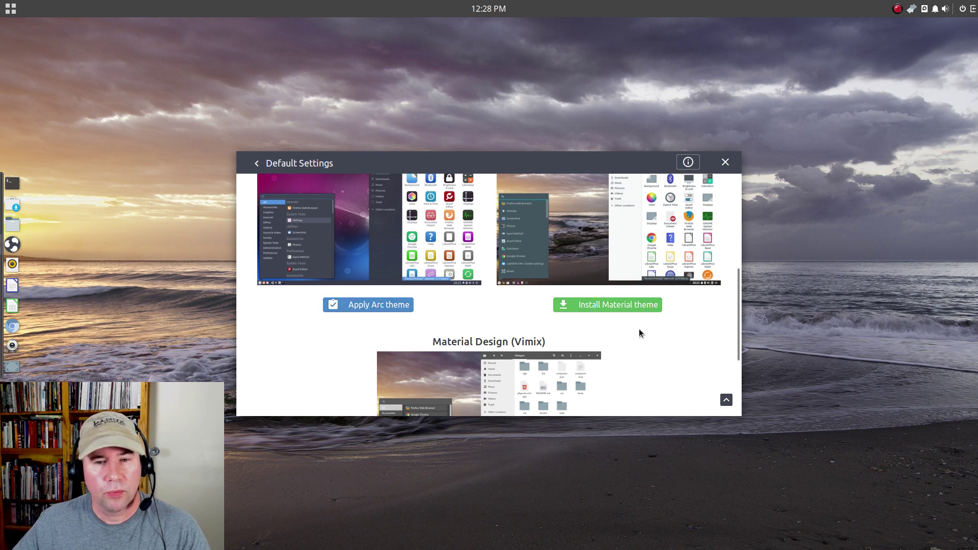
{"action": "scroll", "coordinate": [639, 331], "scroll_direction": "up", "scroll_amount": 1}
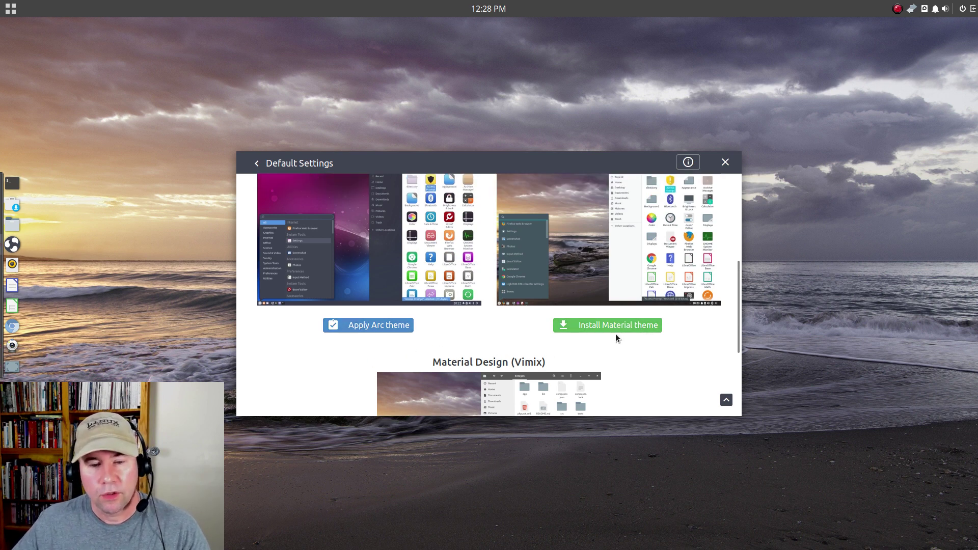
{"action": "scroll", "coordinate": [621, 330], "scroll_direction": "up", "scroll_amount": 4}
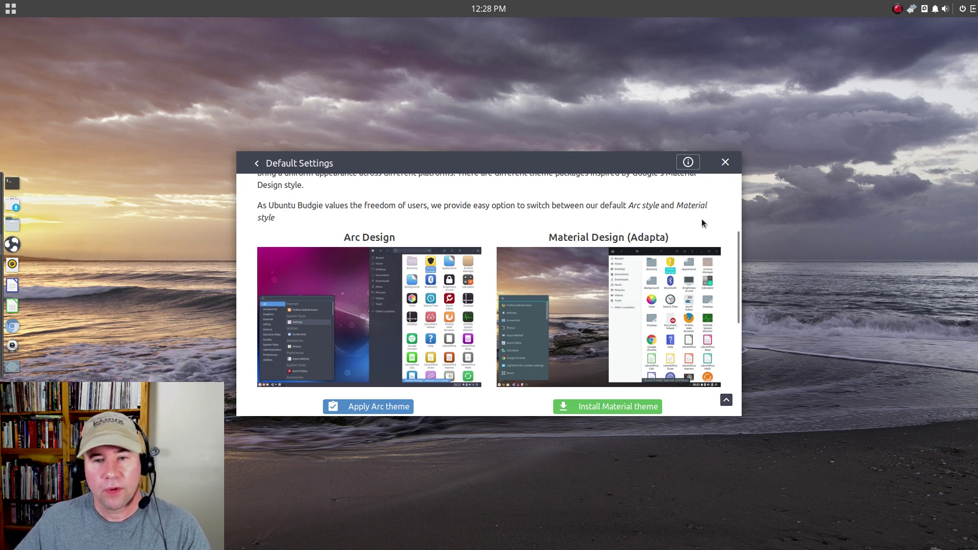
{"action": "left_click", "coordinate": [726, 163]}
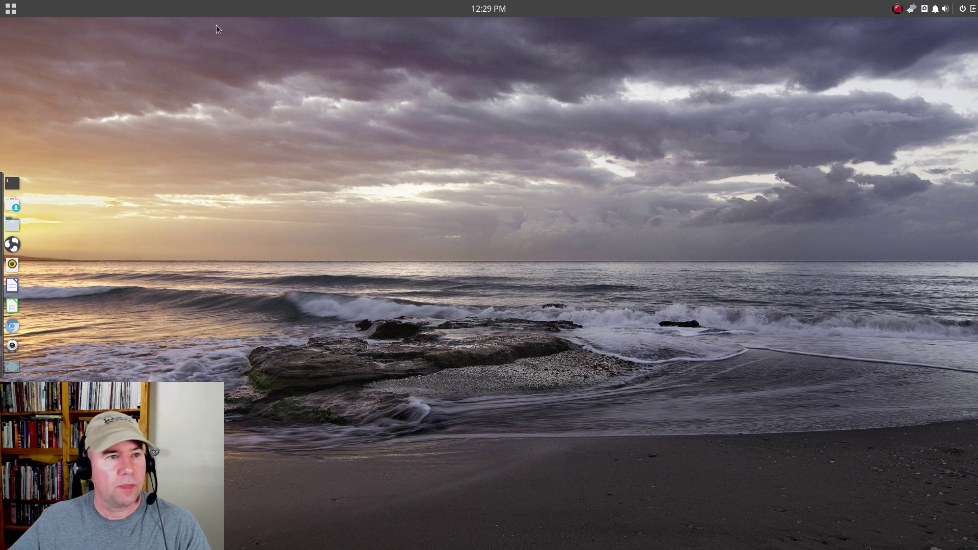
Bring up the application menu listing all installed apps
{"action": "left_click", "coordinate": [12, 9]}
{"action": "left_click", "coordinate": [12, 9]}
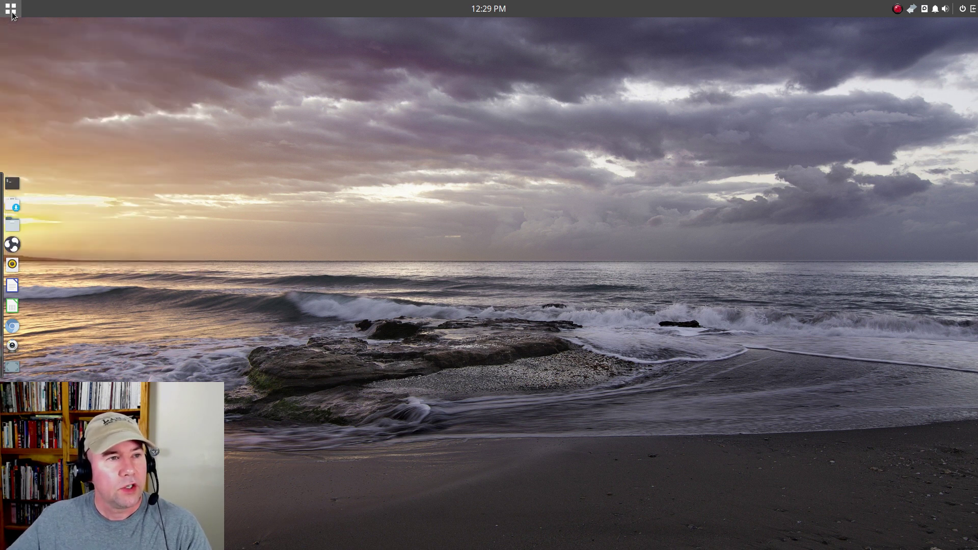
{"action": "left_click", "coordinate": [11, 9]}
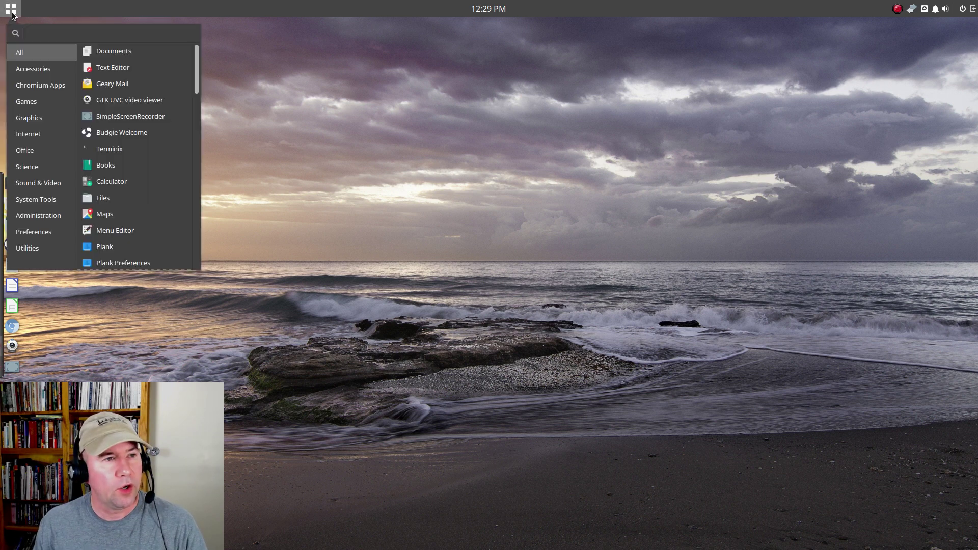
Search the application menu for 'write' to find LibreOffice Writer, then dismiss the menu
{"action": "left_click", "coordinate": [12, 14]}
{"action": "left_click", "coordinate": [12, 14]}
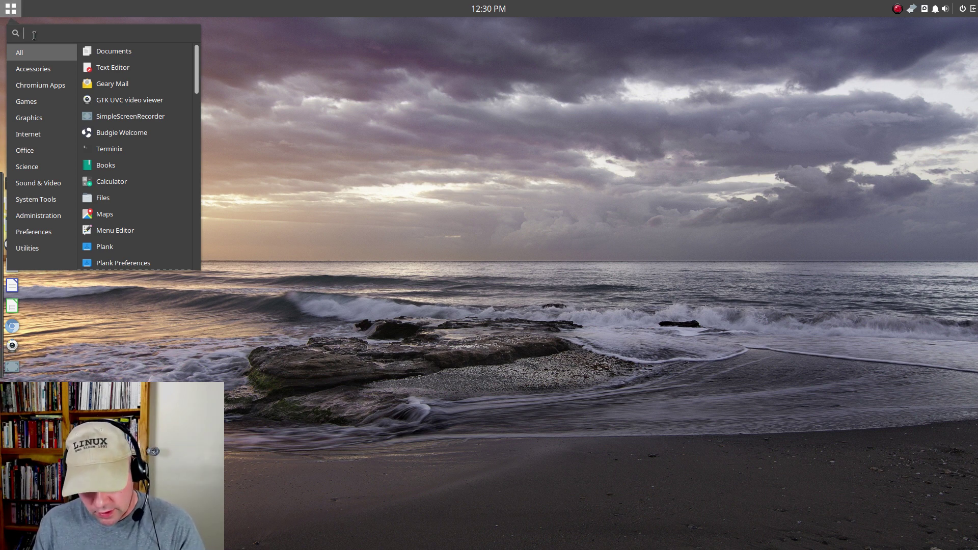
{"action": "type", "text": "writer"}
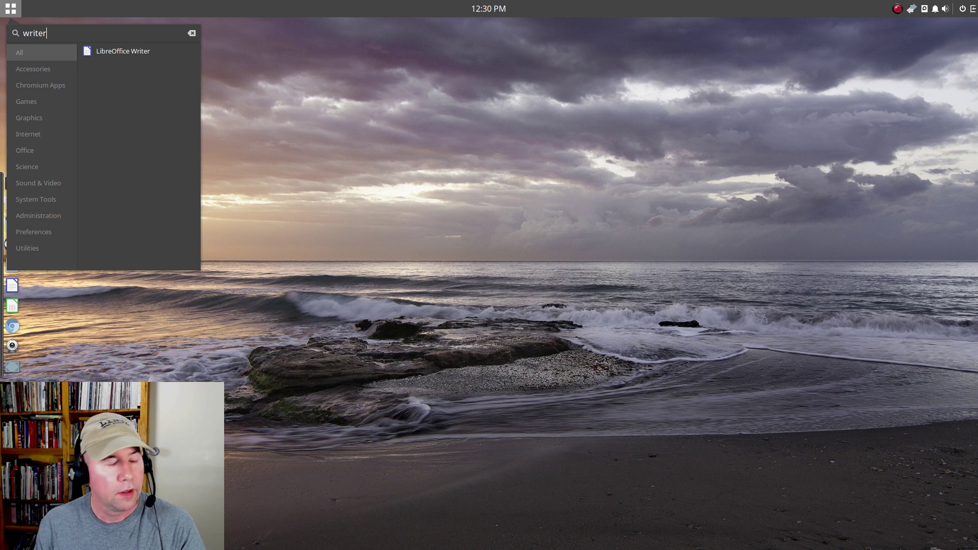
{"action": "left_click", "coordinate": [273, 129]}
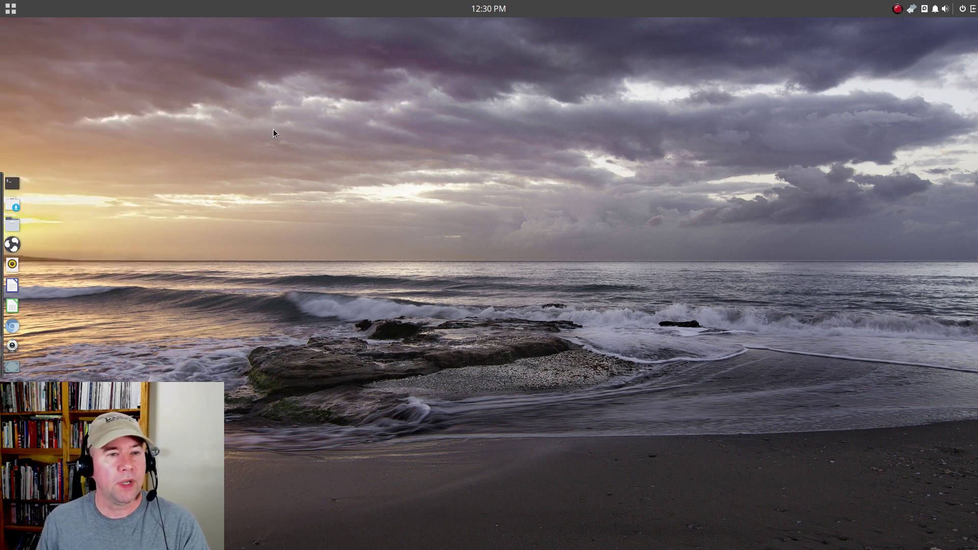
Confirm automatic date, time and time zone in Date & Time settings, then close it
{"action": "left_click", "coordinate": [503, 14]}
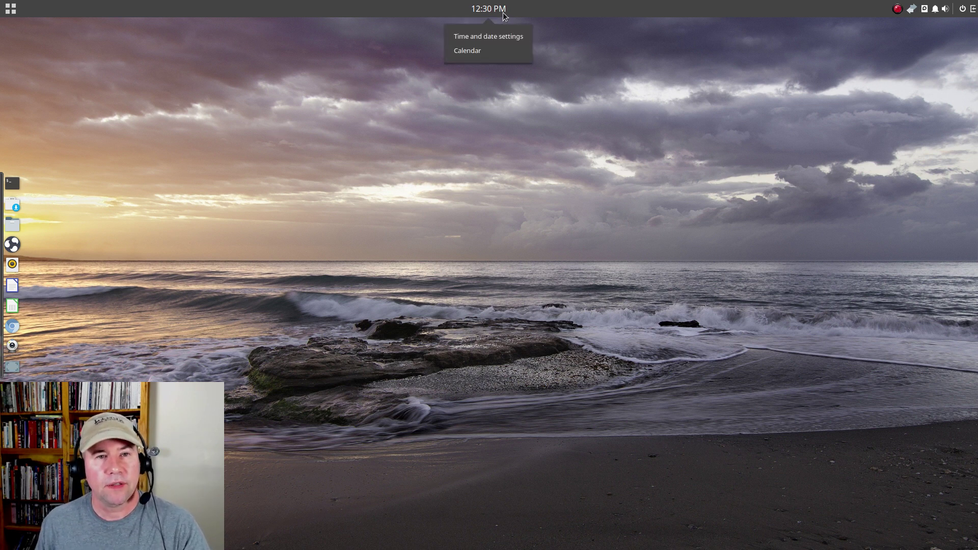
{"action": "left_click", "coordinate": [488, 36]}
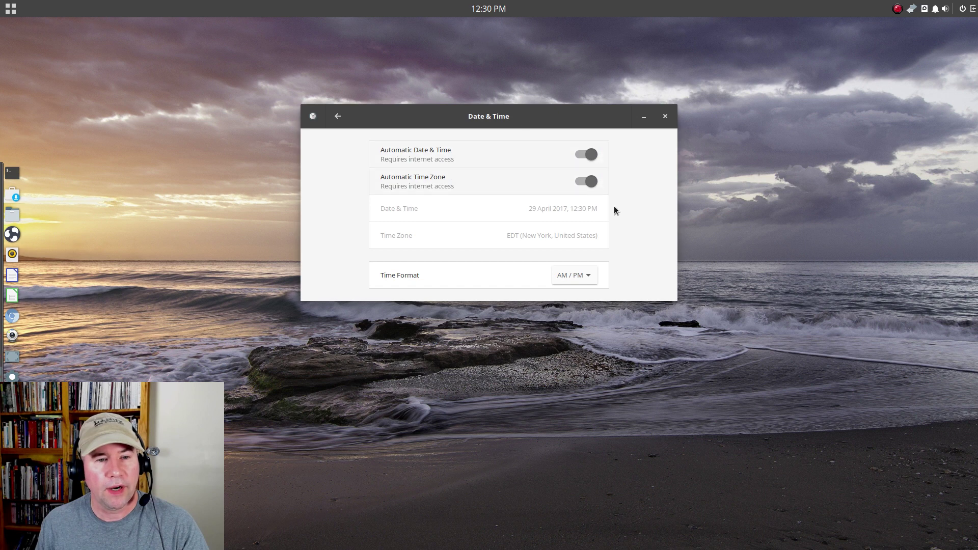
{"action": "left_click", "coordinate": [665, 118]}
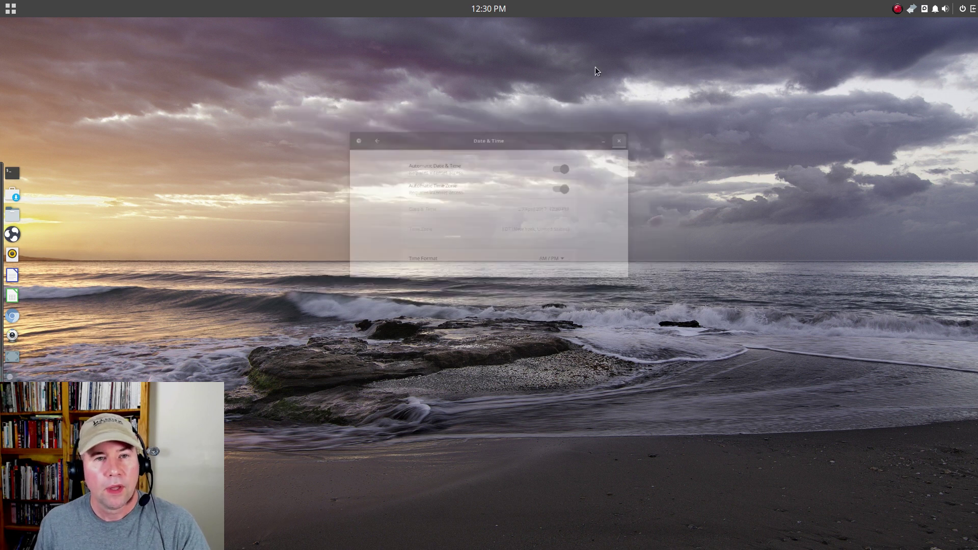
{"action": "left_click", "coordinate": [500, 10]}
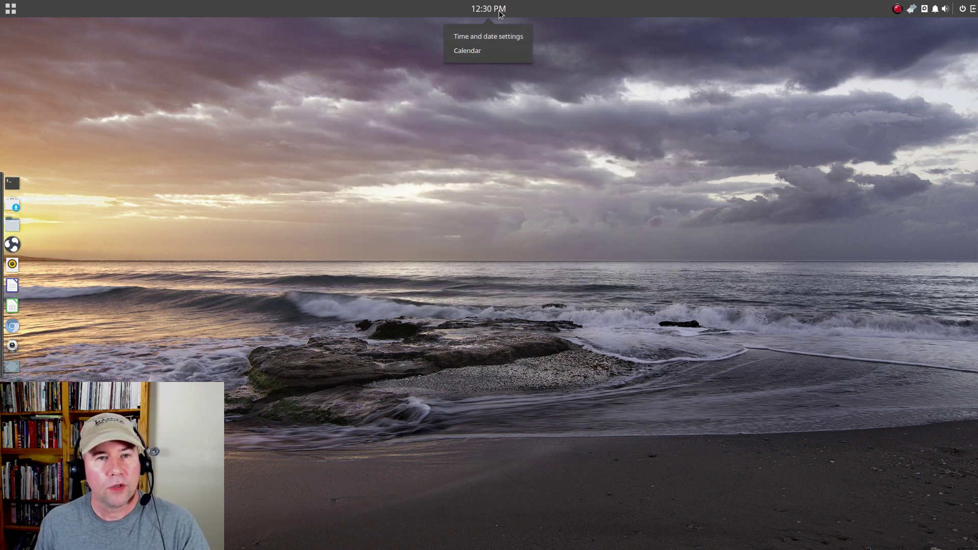
View April 2017 birthdays and holidays in GNOME Calendar's month view, then close it
{"action": "left_click", "coordinate": [478, 52]}
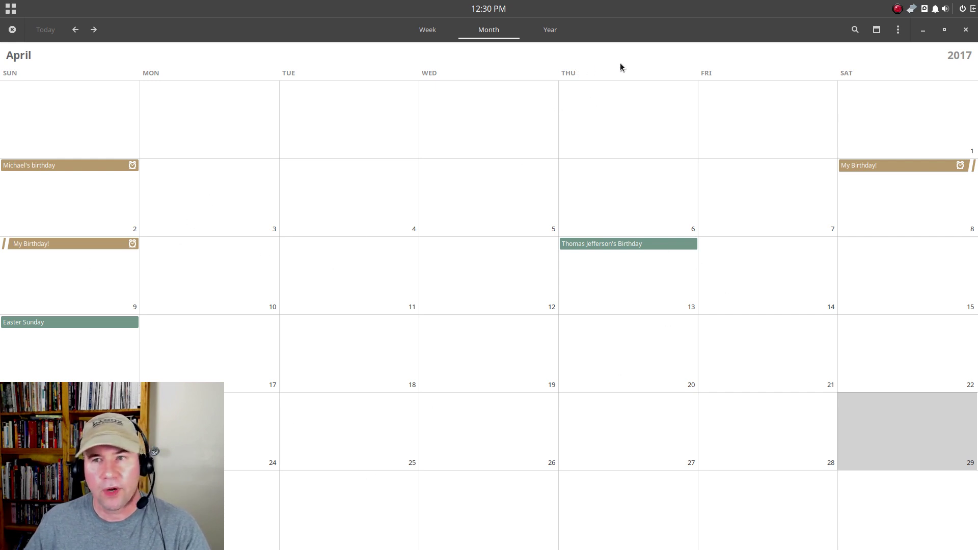
{"action": "left_click", "coordinate": [967, 30]}
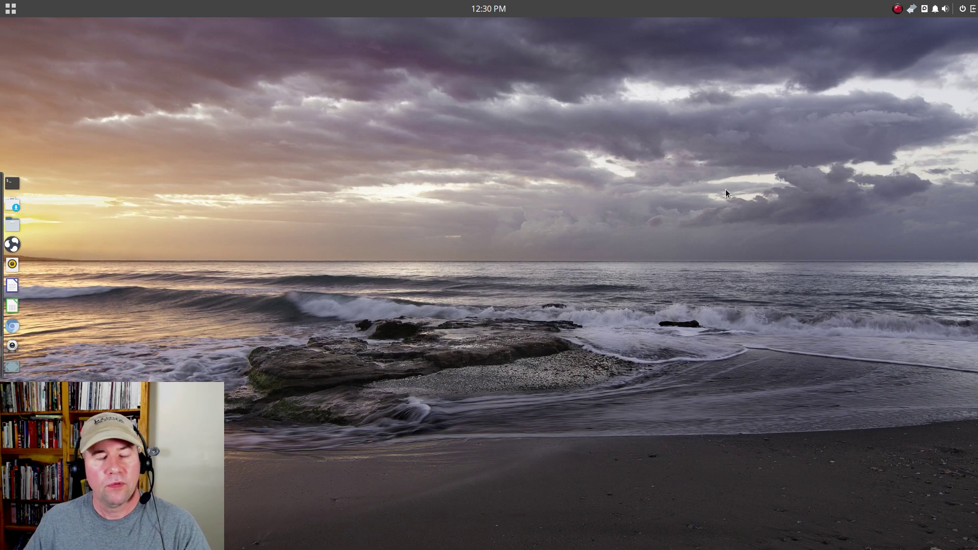
{"action": "left_click", "coordinate": [925, 9]}
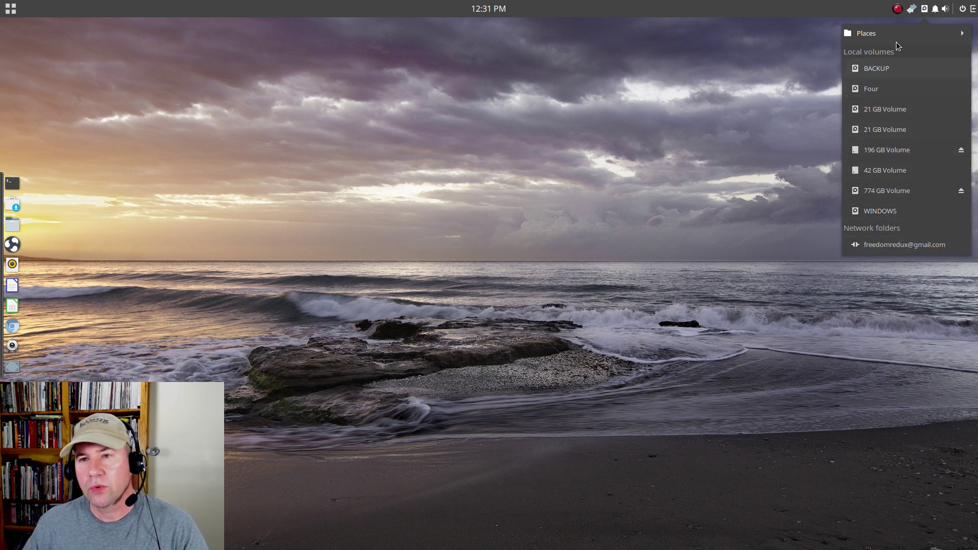
{"action": "left_click", "coordinate": [925, 7]}
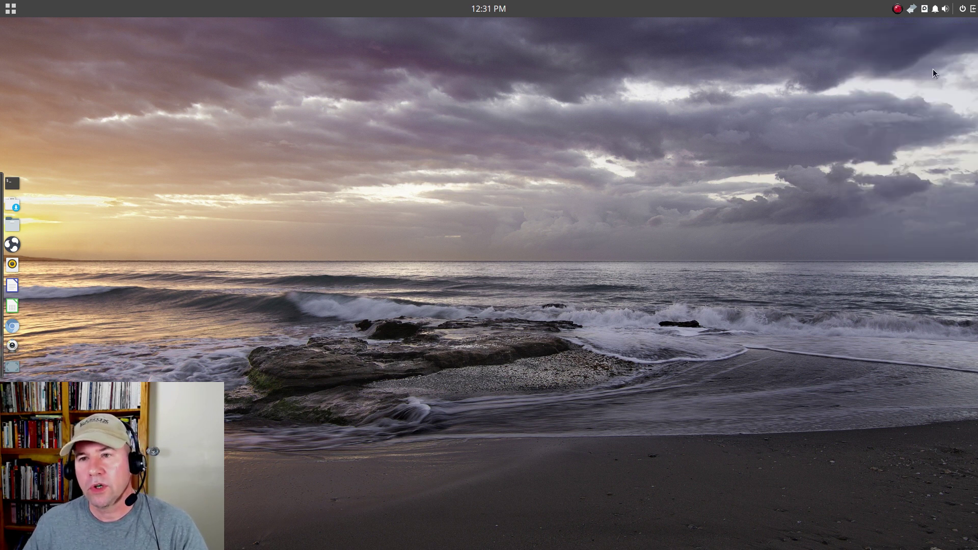
Open the Raven sidebar and switch to its empty Notifications tab
{"action": "left_click", "coordinate": [974, 8]}
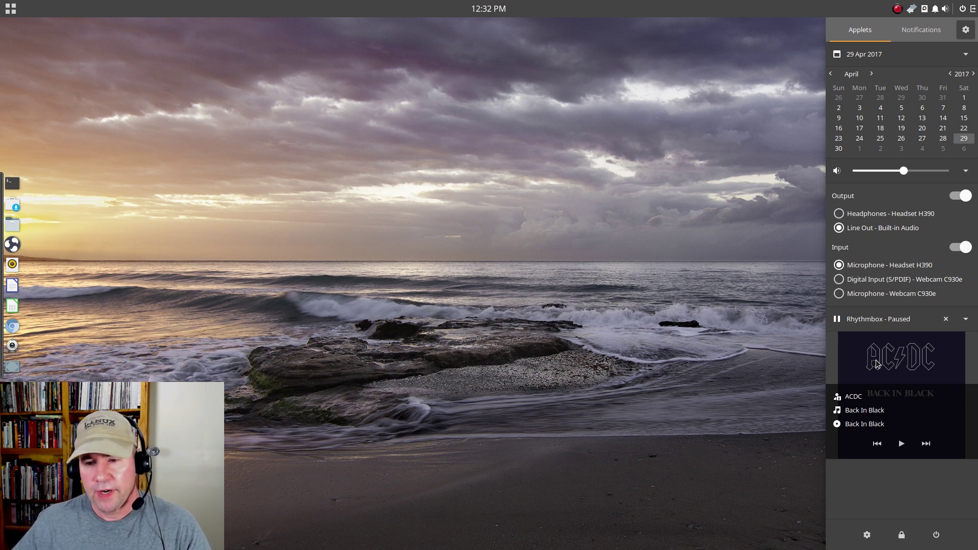
{"action": "left_click", "coordinate": [921, 29]}
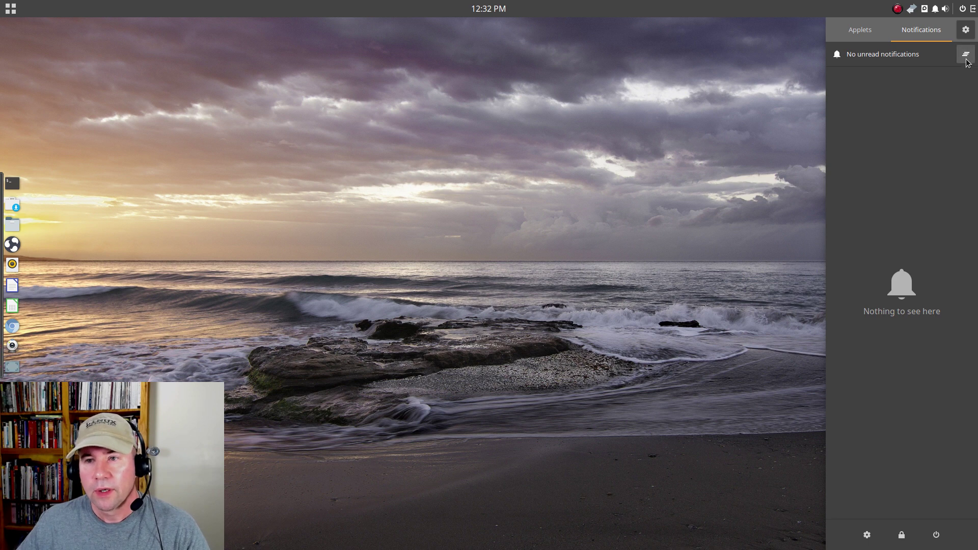
In Budgie Settings, try Faba and hicolor icon themes, settling on Paper
{"action": "left_click", "coordinate": [966, 30]}
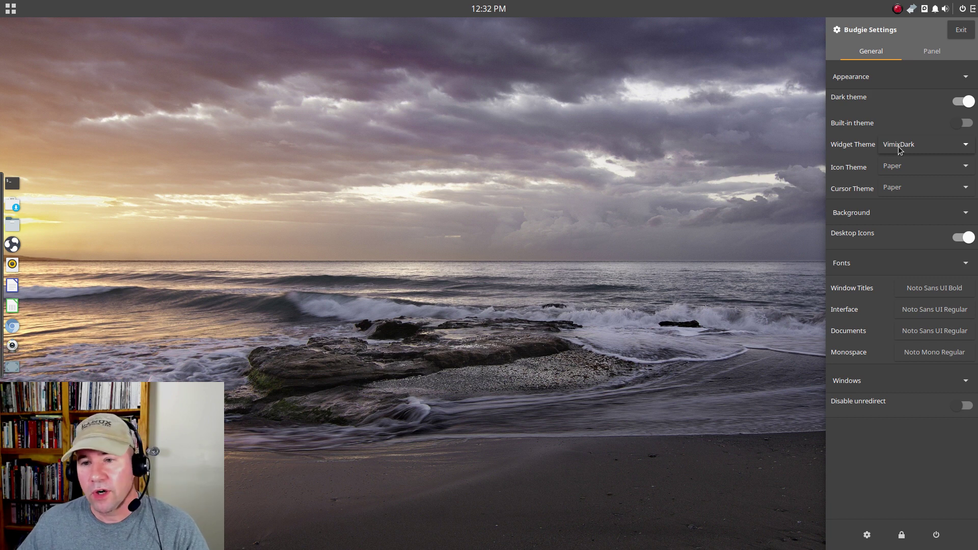
{"action": "left_click", "coordinate": [894, 167]}
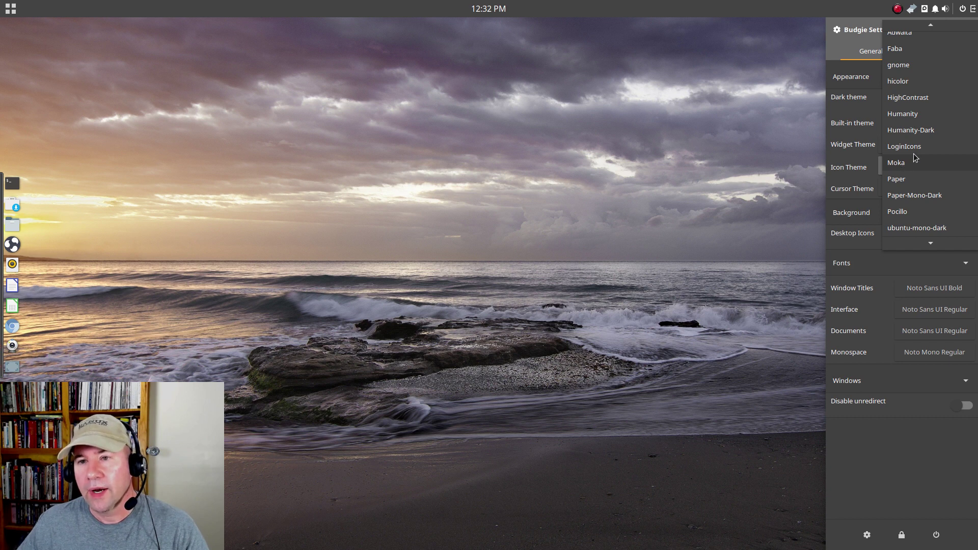
{"action": "left_click", "coordinate": [894, 48]}
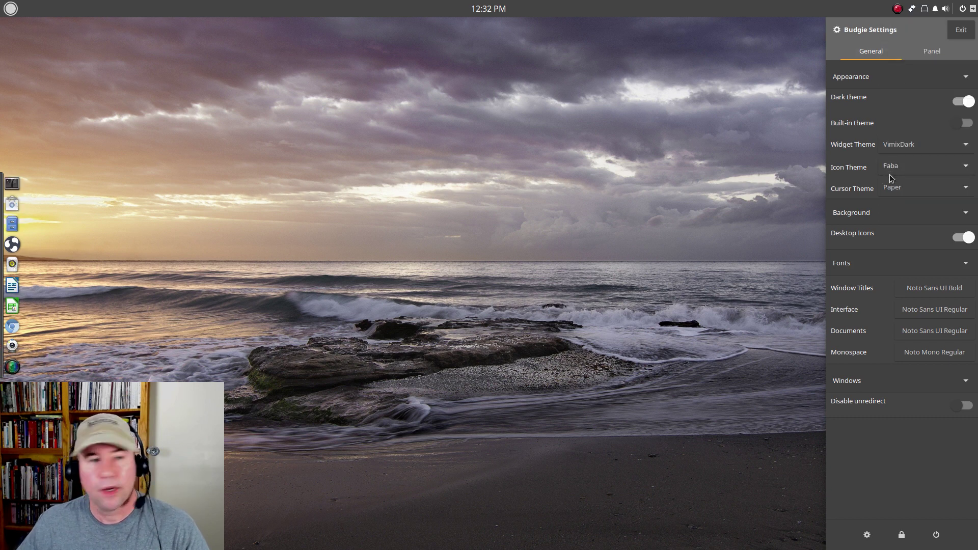
{"action": "left_click", "coordinate": [893, 172]}
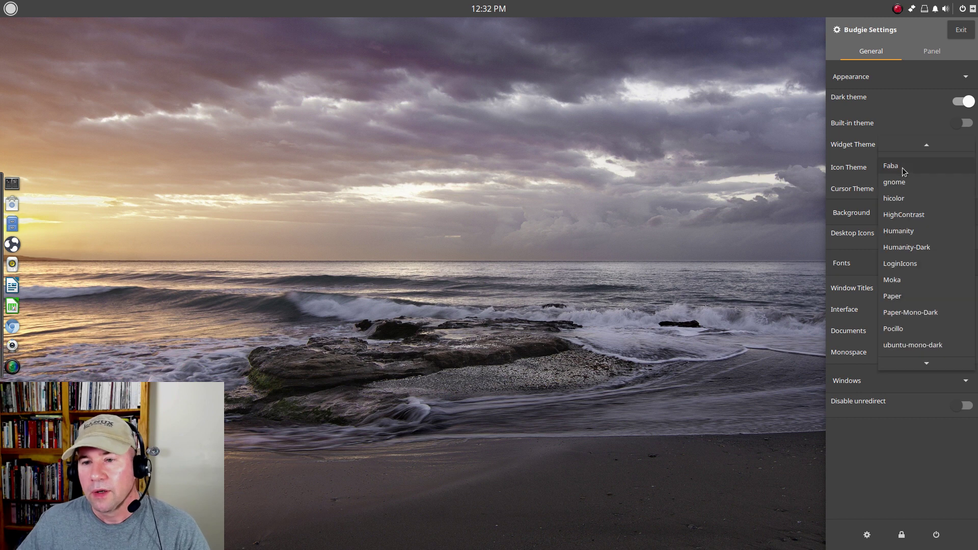
{"action": "left_click", "coordinate": [906, 199]}
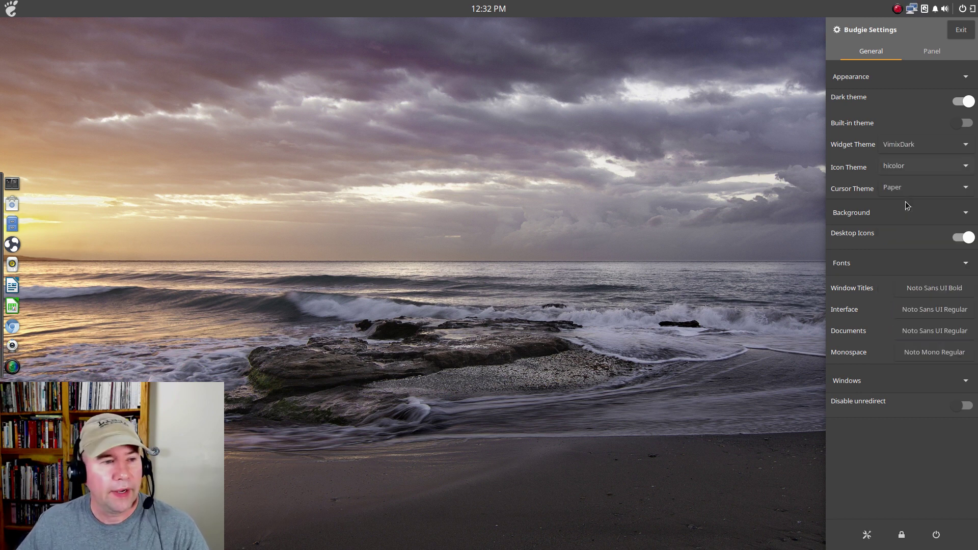
{"action": "left_click", "coordinate": [910, 169]}
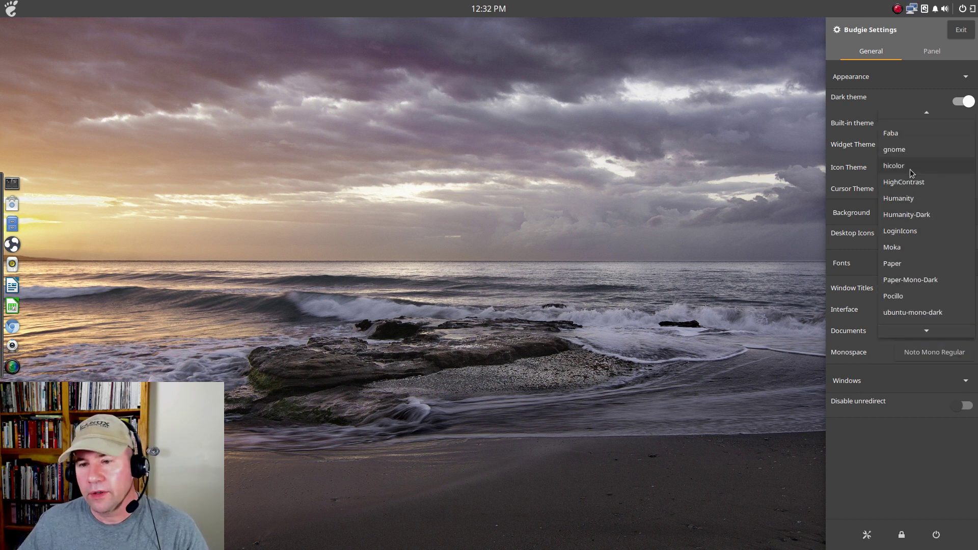
{"action": "left_click", "coordinate": [908, 265]}
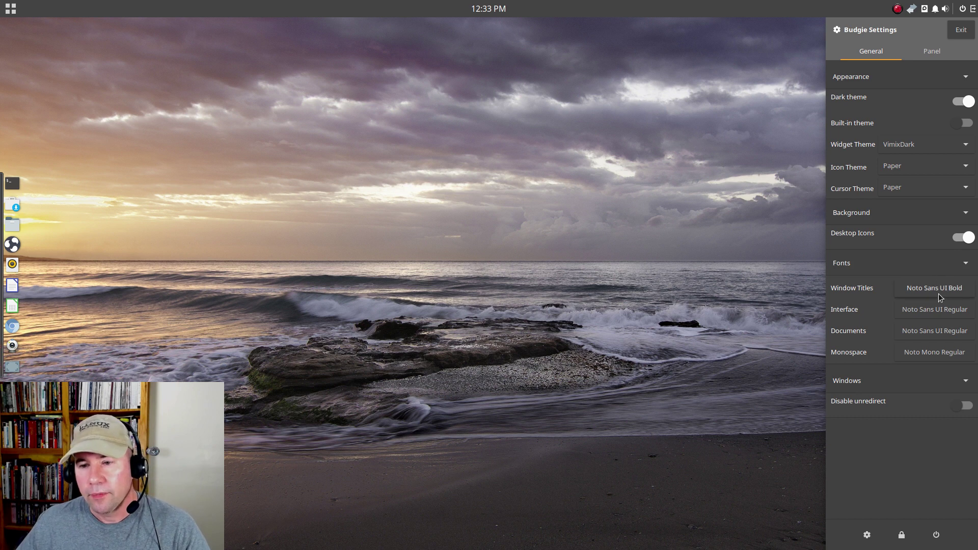
Review the top panel's applets on the Panel tab, then dismiss the Raven settings sidebar
{"action": "left_click", "coordinate": [931, 53]}
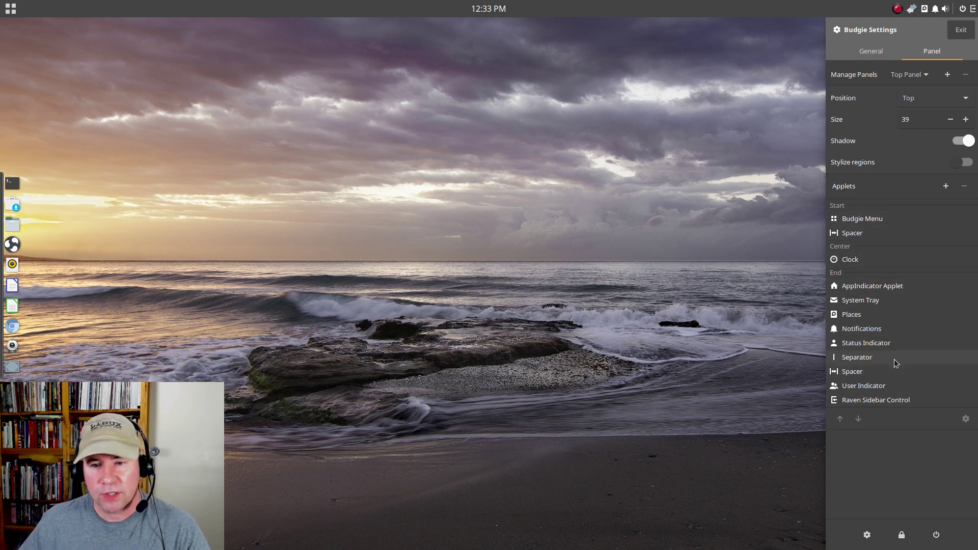
{"action": "left_click", "coordinate": [706, 234]}
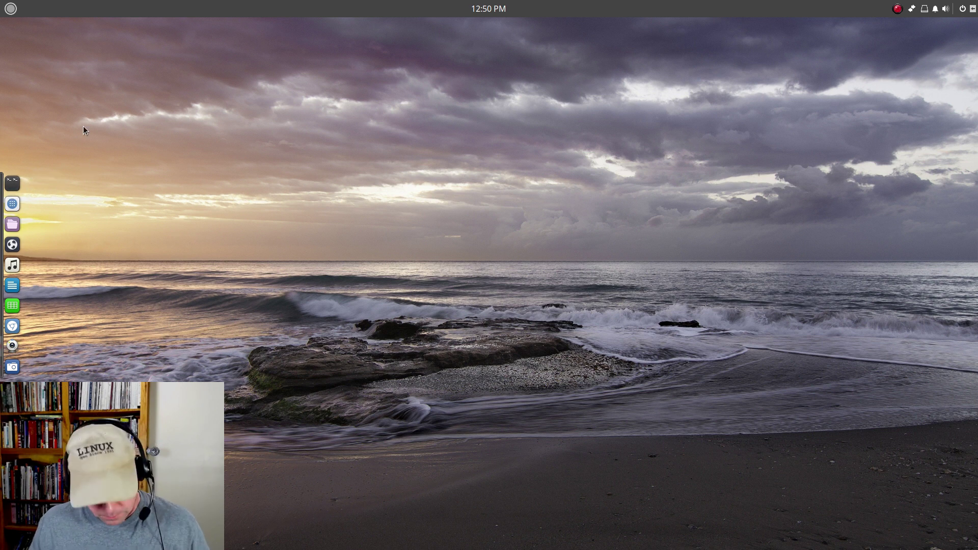
Search 'plank' in the Budgie Menu and launch Plank Preferences
{"action": "key", "text": "super"}
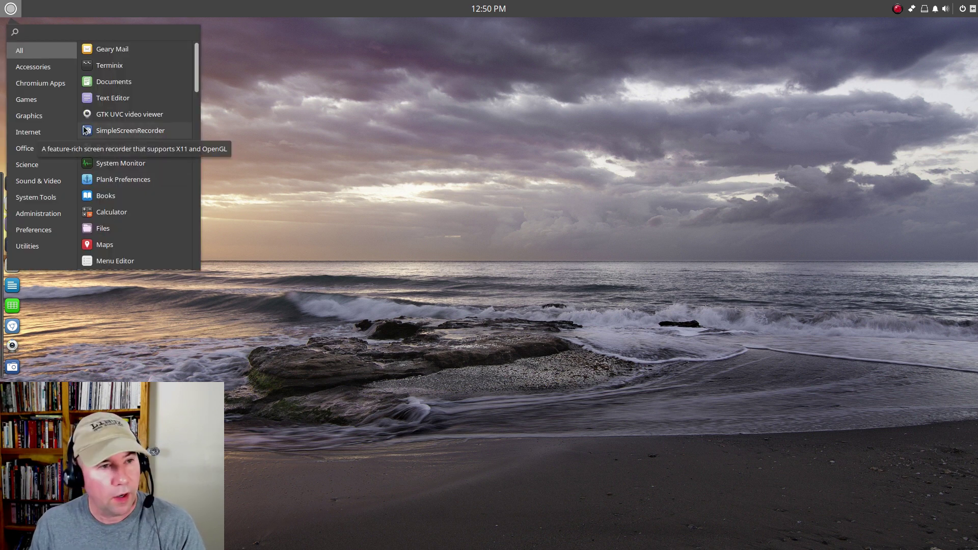
{"action": "type", "text": "plank"}
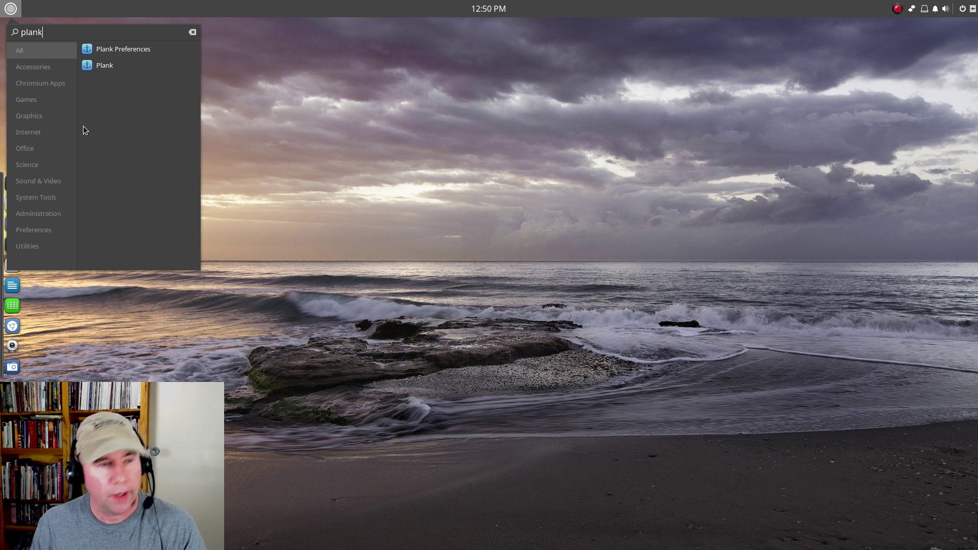
{"action": "left_click", "coordinate": [116, 49]}
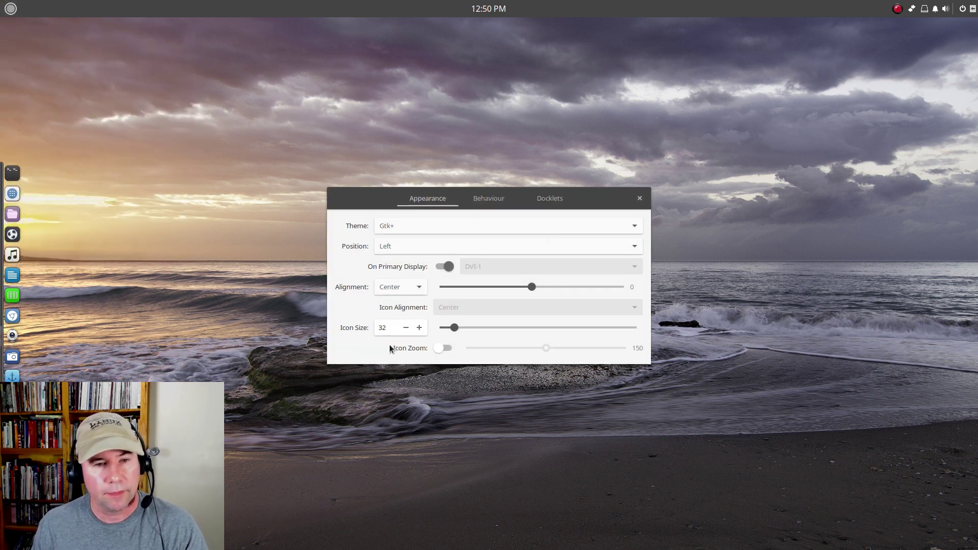
Keep the Gtk+ theme and left position, trying Fill alignment before returning to Center
{"action": "left_click", "coordinate": [430, 230]}
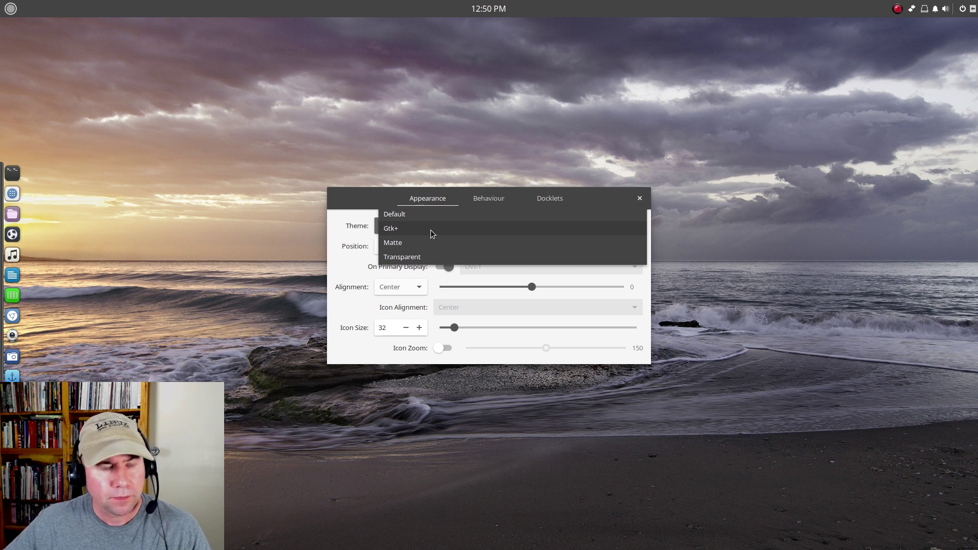
{"action": "left_click", "coordinate": [431, 230]}
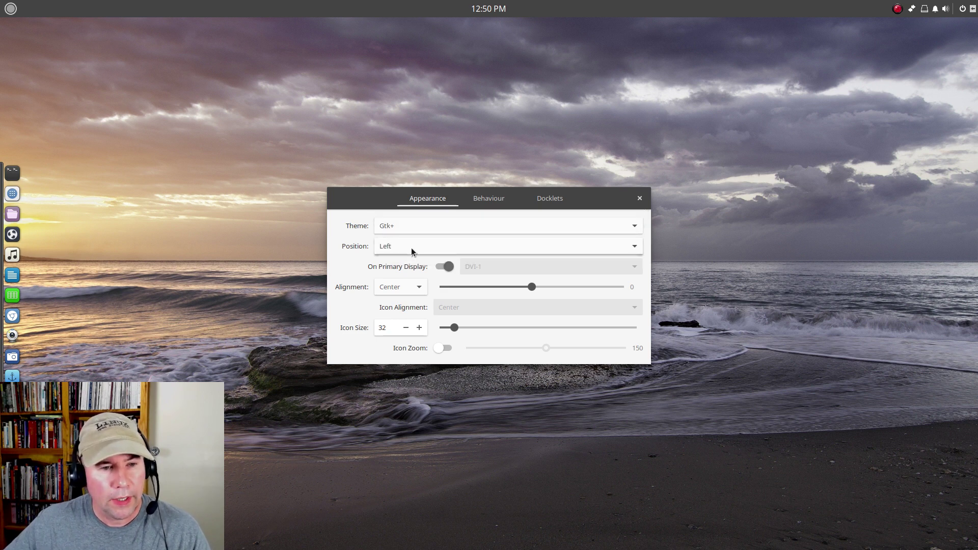
{"action": "left_click", "coordinate": [436, 249]}
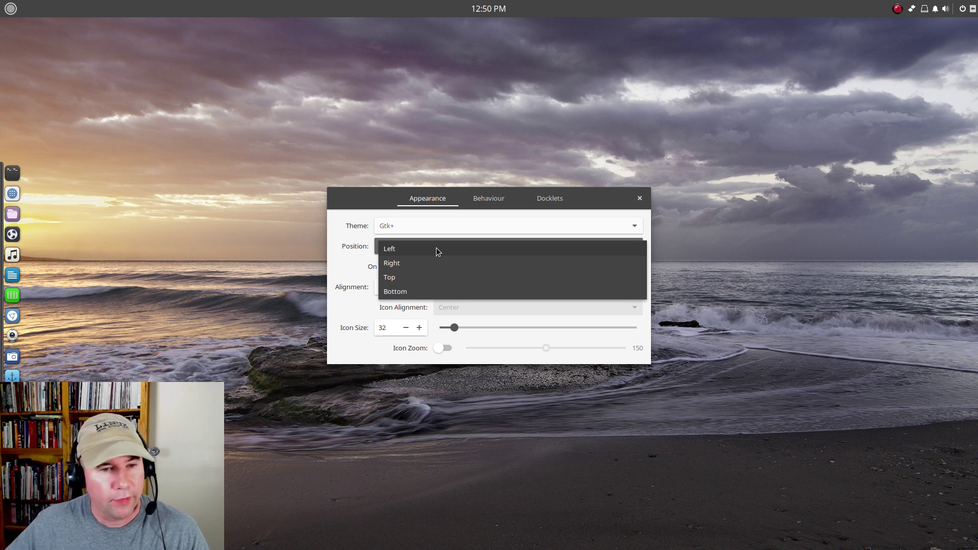
{"action": "left_click", "coordinate": [436, 249]}
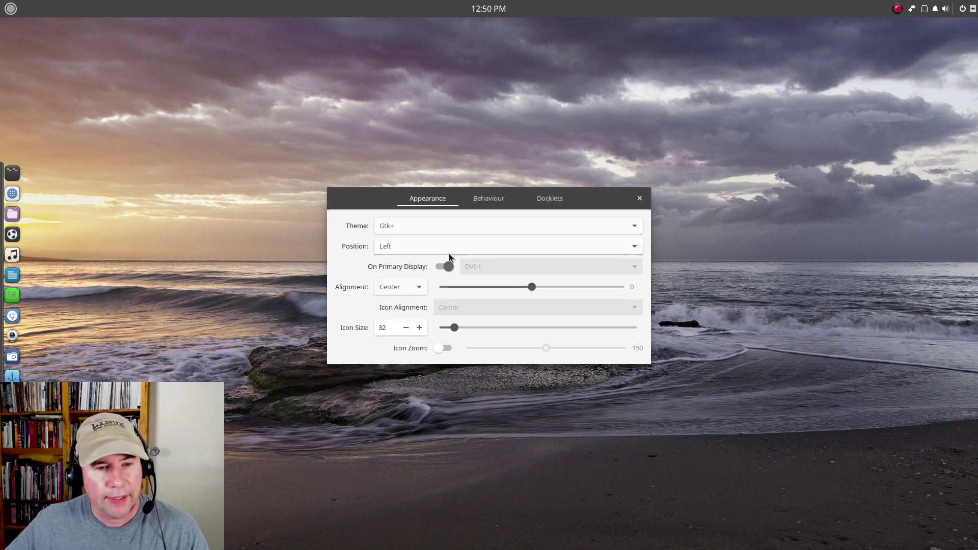
{"action": "left_click", "coordinate": [410, 291]}
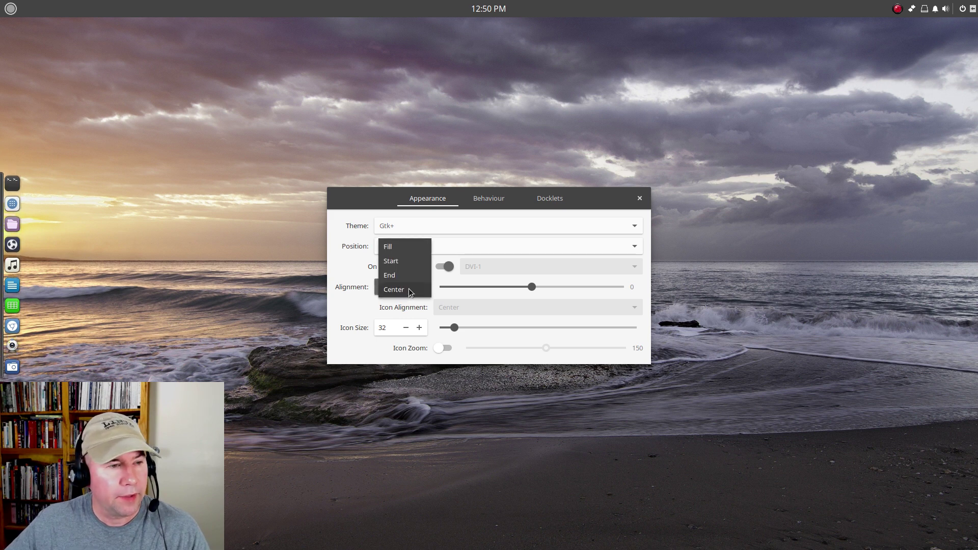
{"action": "left_click", "coordinate": [398, 249]}
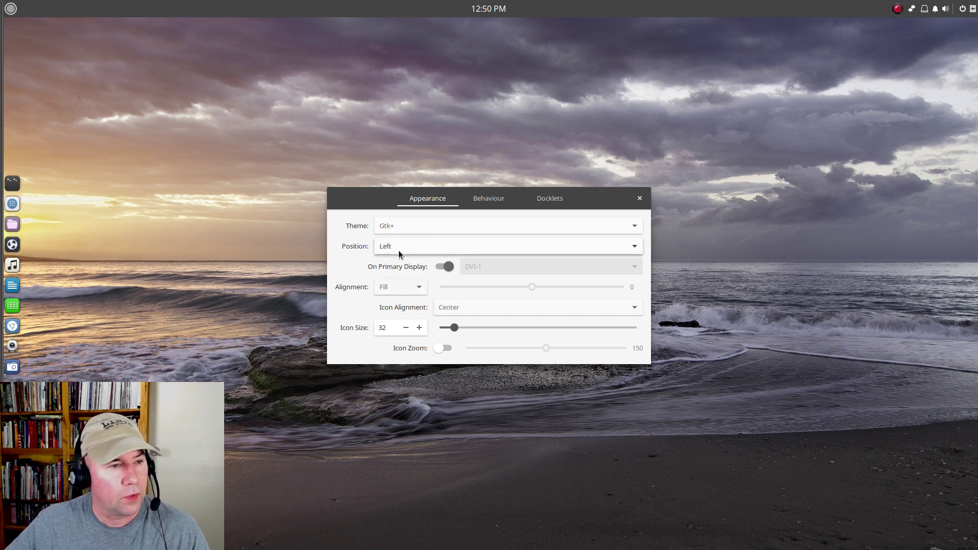
{"action": "left_click", "coordinate": [398, 290]}
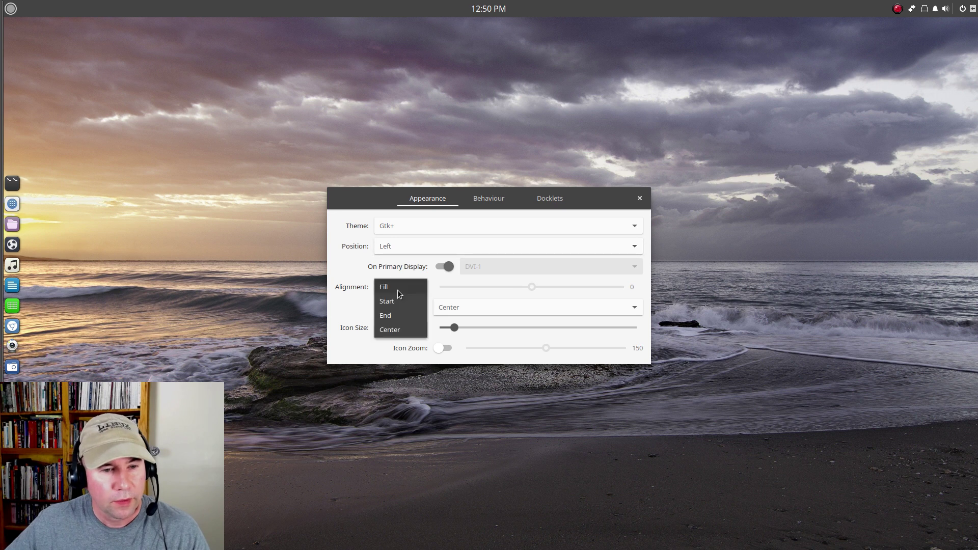
{"action": "left_click", "coordinate": [395, 330]}
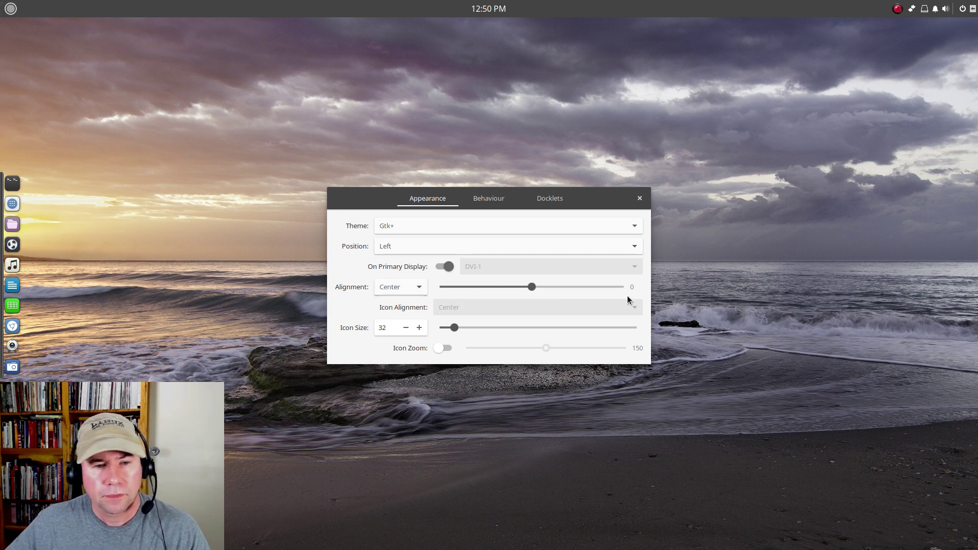
Try icon sizes 44 and 34, settle on 32, and enable Icon Zoom
{"action": "left_click", "coordinate": [420, 329]}
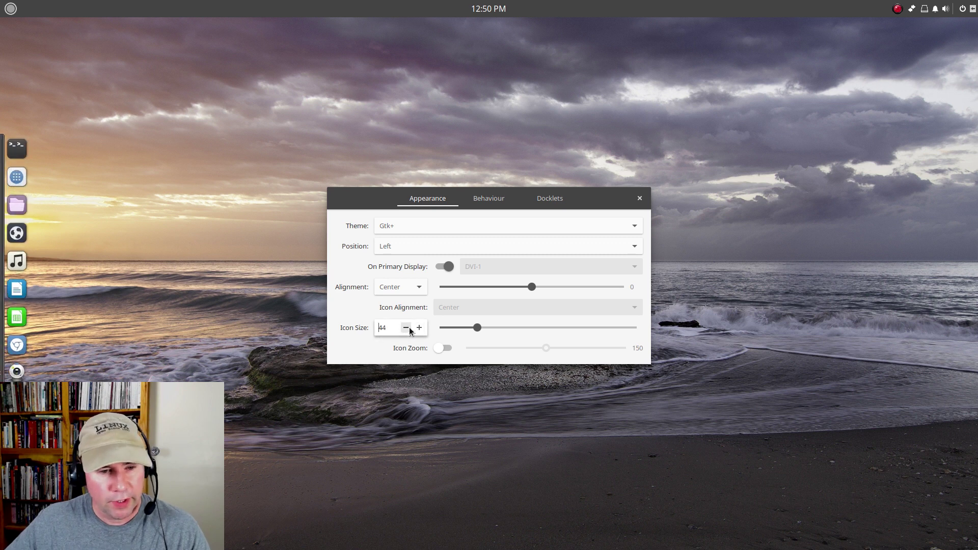
{"action": "left_click", "coordinate": [406, 328]}
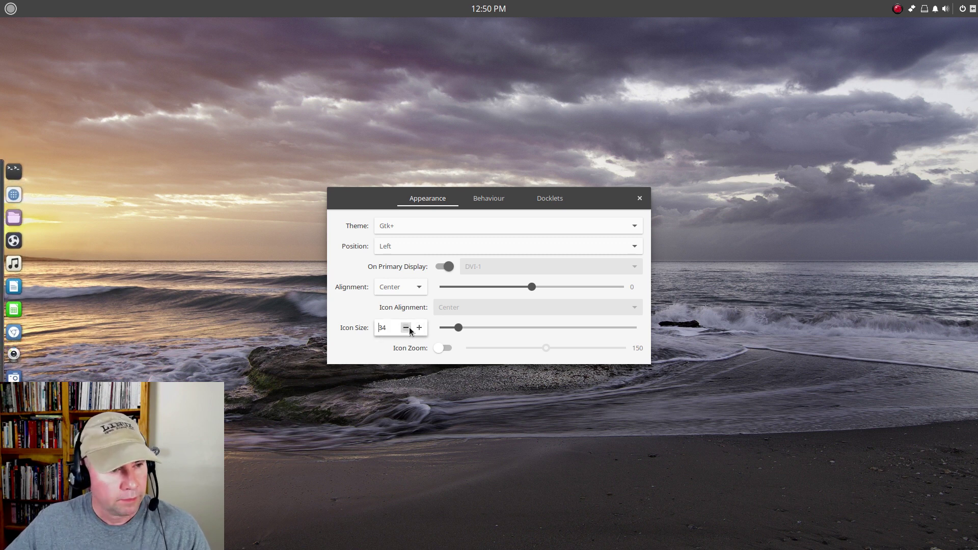
{"action": "left_click", "coordinate": [406, 328]}
{"action": "left_click", "coordinate": [406, 328]}
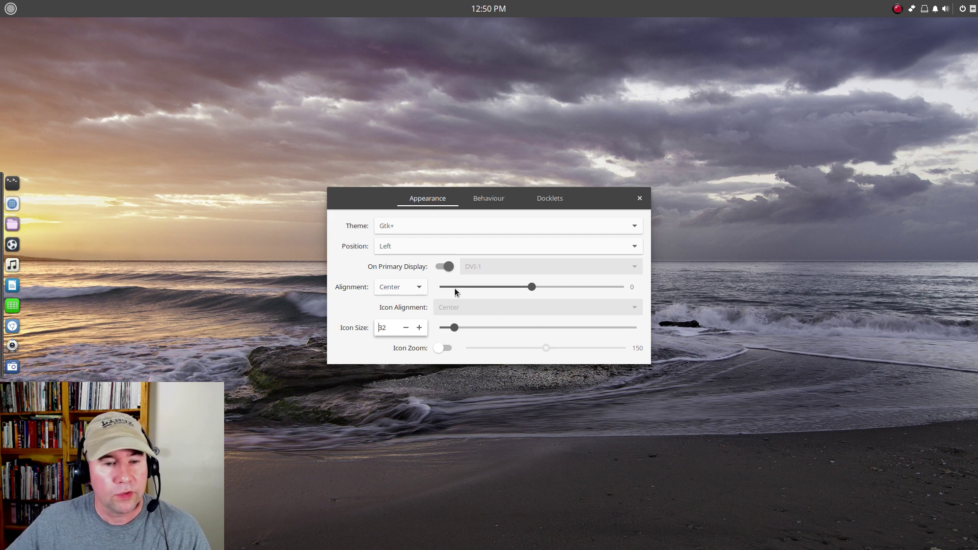
{"action": "left_click", "coordinate": [445, 348]}
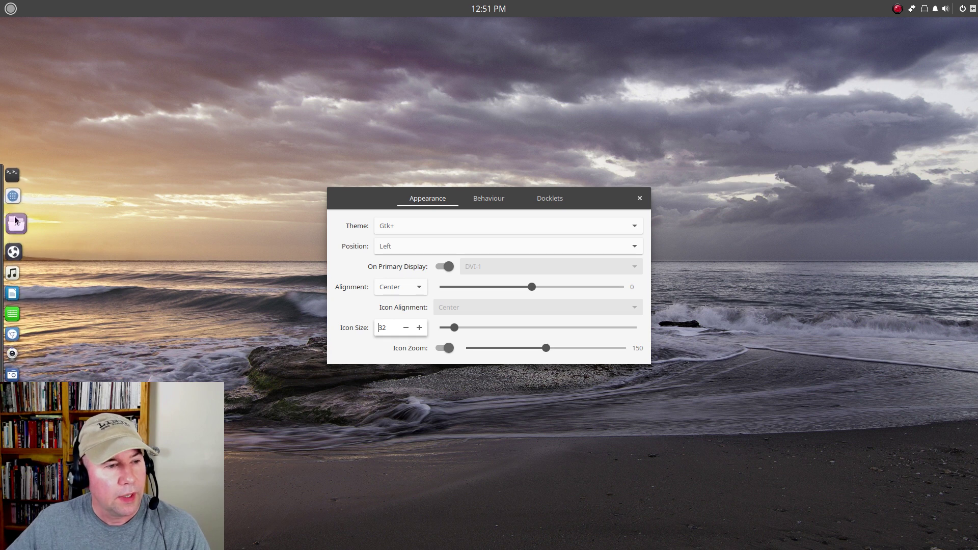
Keep Hide Dock on Dodge maximized window, browse the Docklets, then close Plank Preferences
{"action": "left_click", "coordinate": [486, 199]}
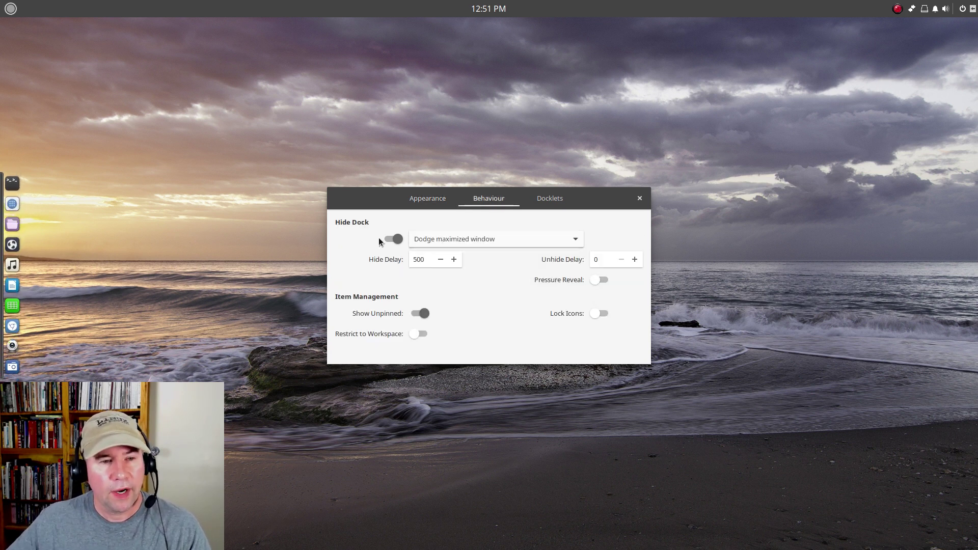
{"action": "left_click", "coordinate": [434, 239]}
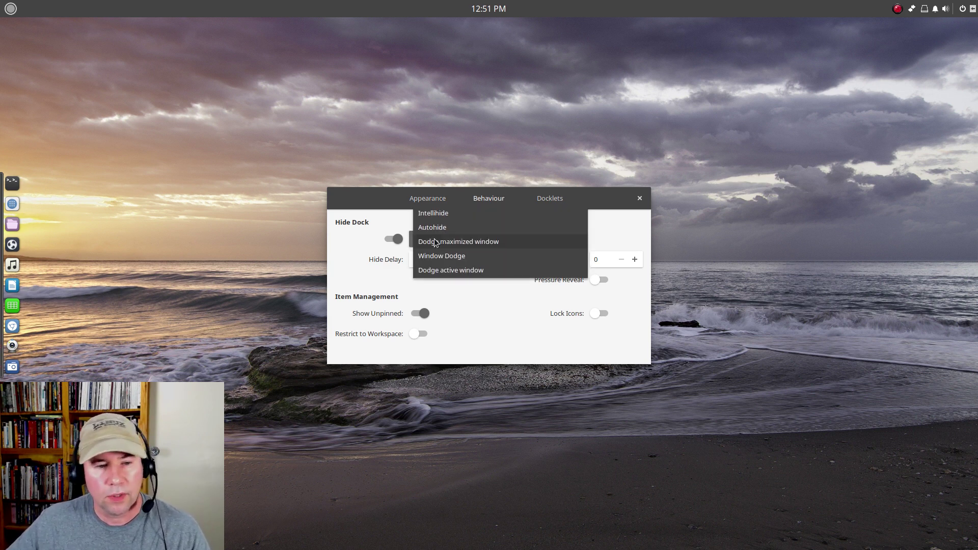
{"action": "left_click", "coordinate": [436, 241]}
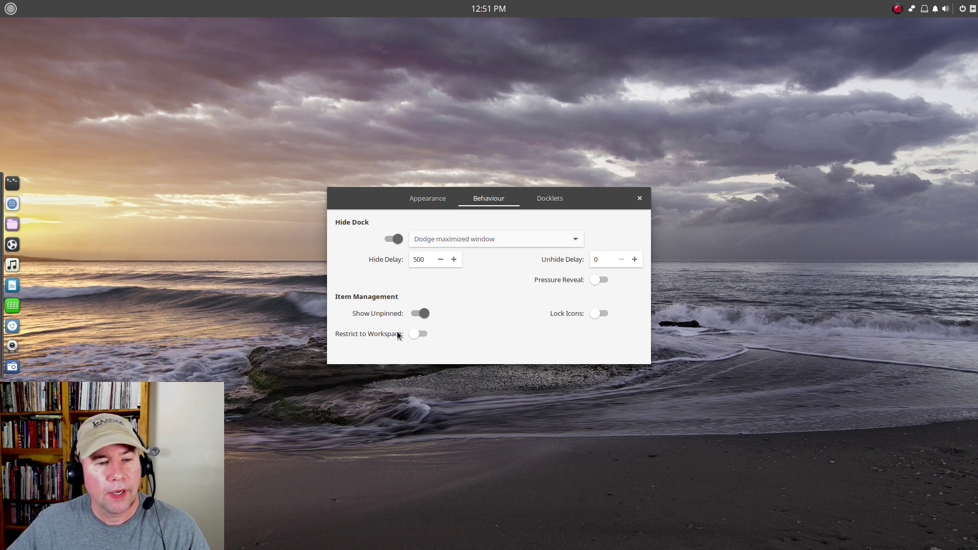
{"action": "left_click", "coordinate": [557, 203]}
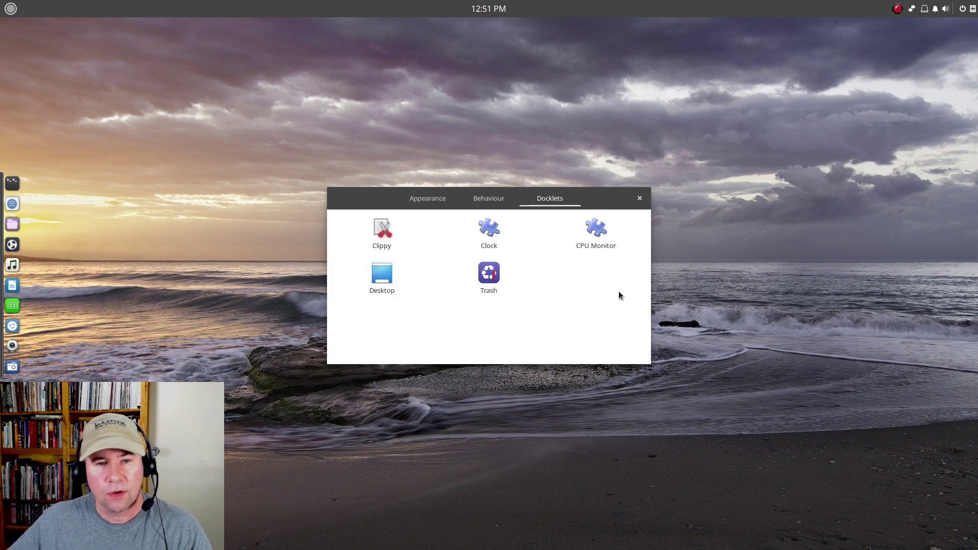
{"action": "left_click", "coordinate": [639, 199]}
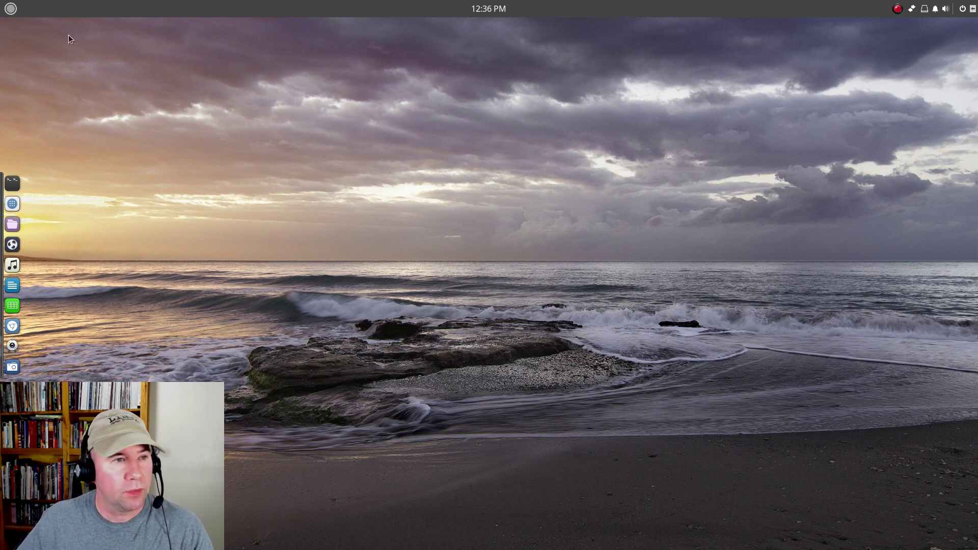
Browse the Accessories, Chromium Apps and Internet menu categories, then launch Geary Mail
{"action": "left_click", "coordinate": [16, 11]}
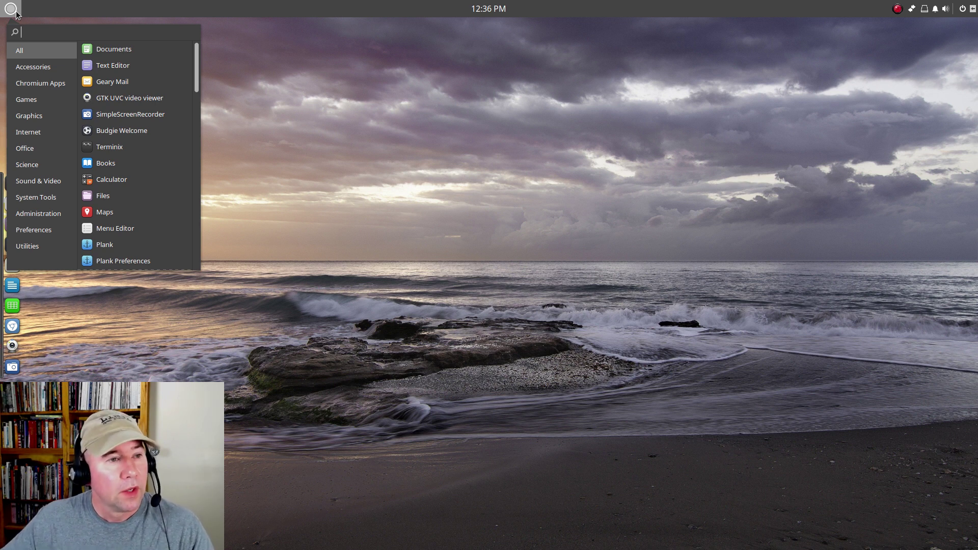
{"action": "left_click", "coordinate": [30, 74]}
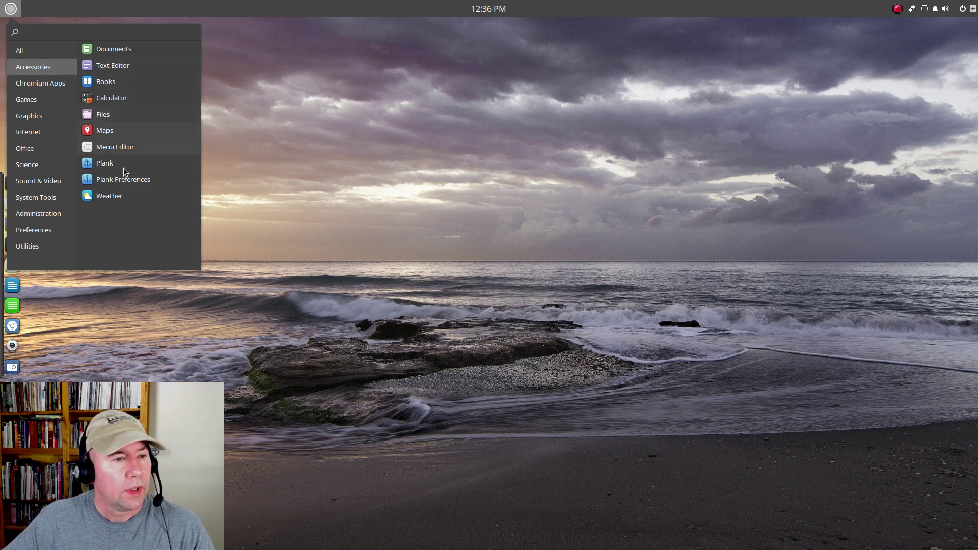
{"action": "left_click", "coordinate": [44, 84]}
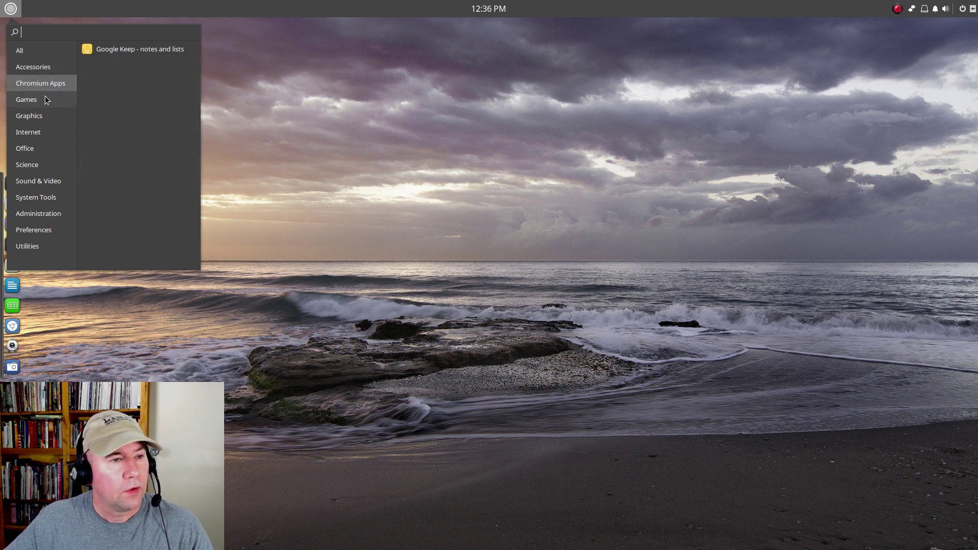
{"action": "left_click", "coordinate": [44, 132]}
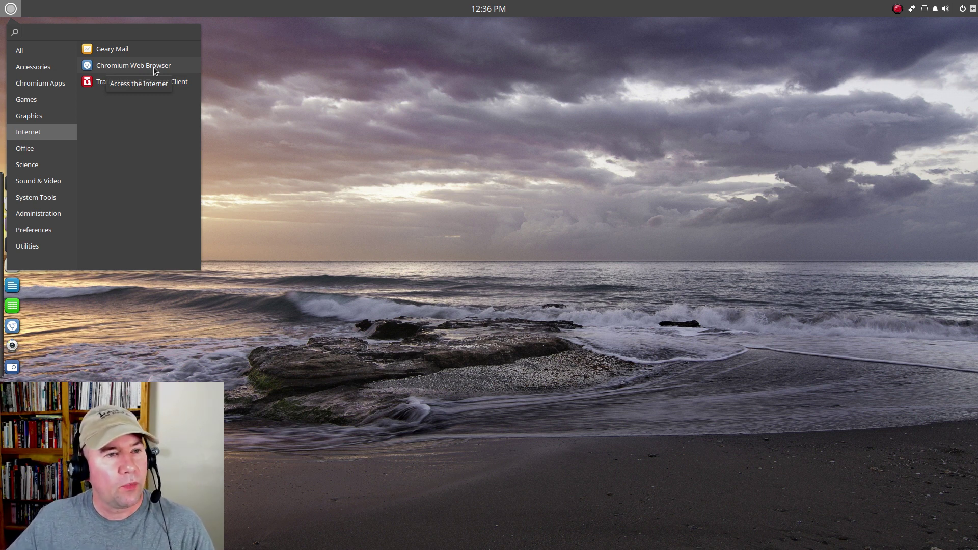
{"action": "left_click", "coordinate": [118, 48]}
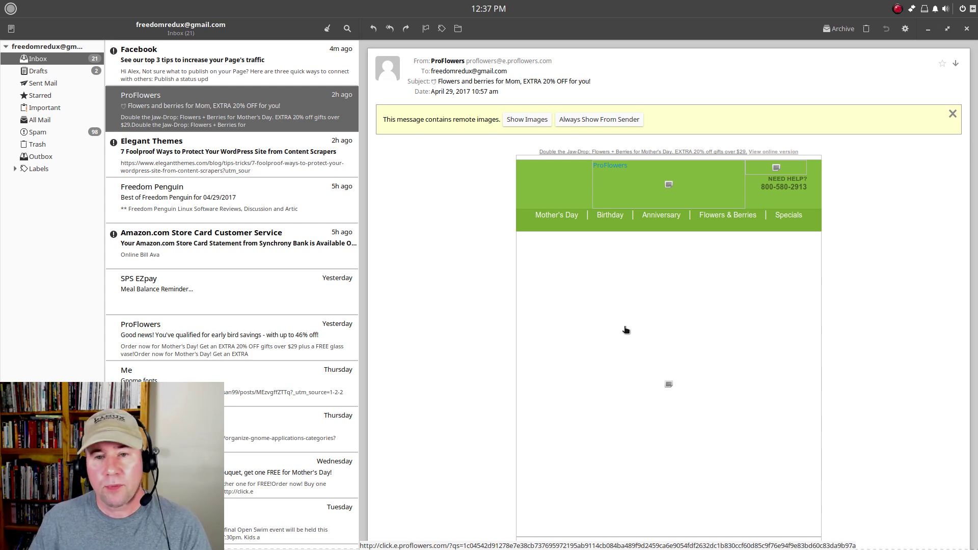
Close the Geary window after reviewing the 21-unread inbox
{"action": "left_click", "coordinate": [967, 29]}
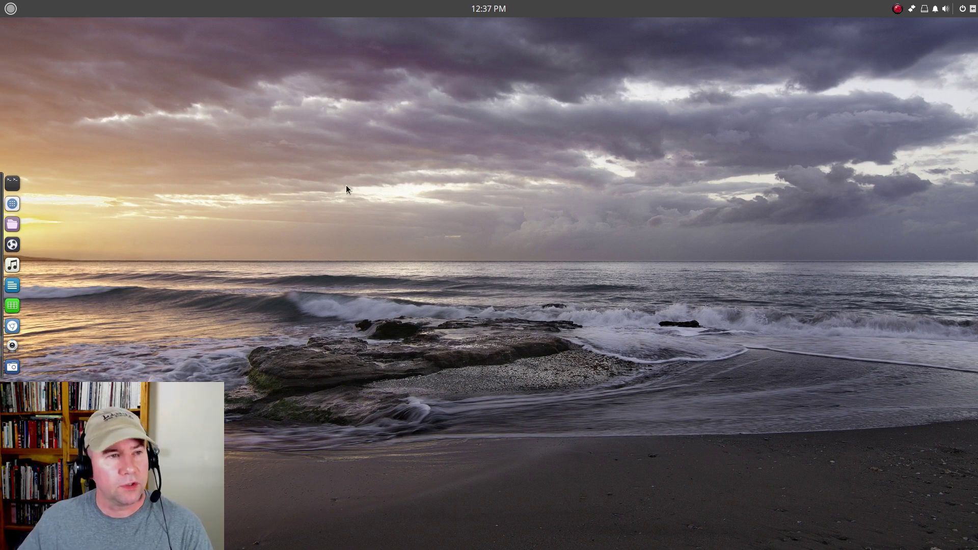
Launch Terminix from the applications menu and make it fill the screen
{"action": "left_click", "coordinate": [11, 13]}
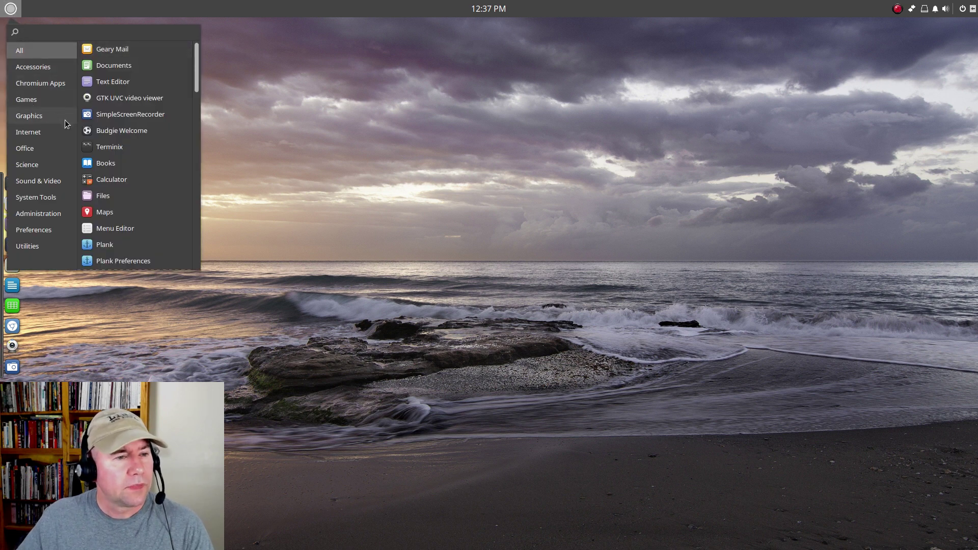
{"action": "left_click", "coordinate": [104, 148]}
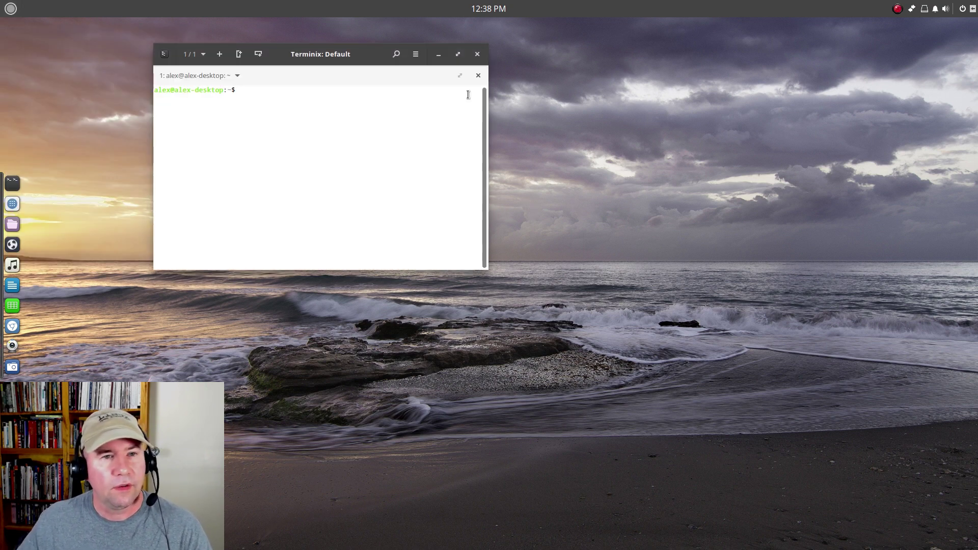
{"action": "left_click_drag", "start_coordinate": [378, 54], "coordinate": [606, 18]}
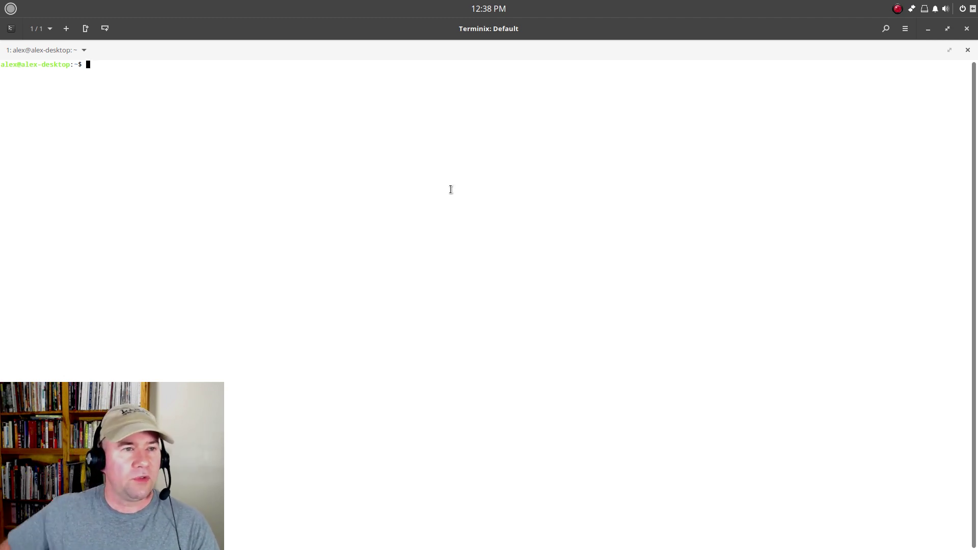
Split the terminal into four panes, two over two, then close Terminix
{"action": "left_click", "coordinate": [103, 29]}
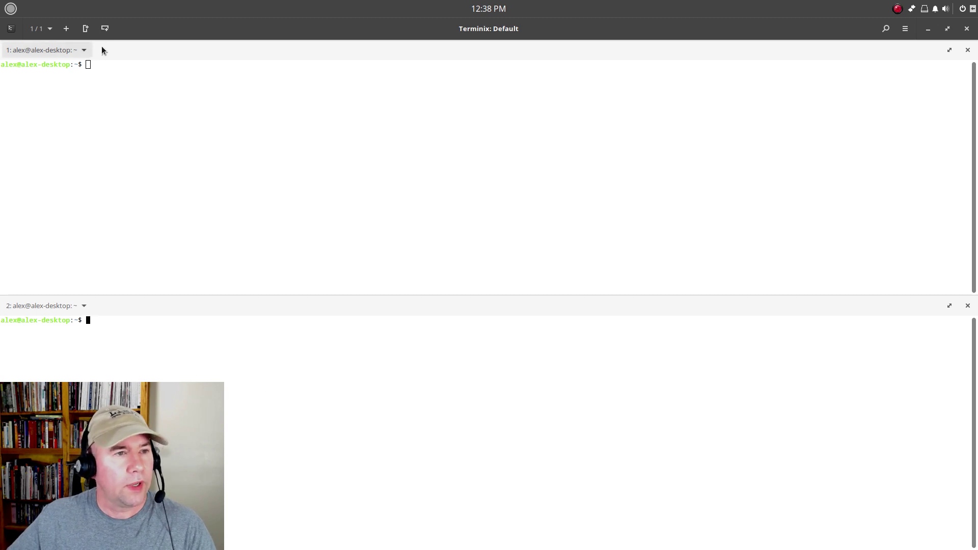
{"action": "left_click", "coordinate": [85, 28]}
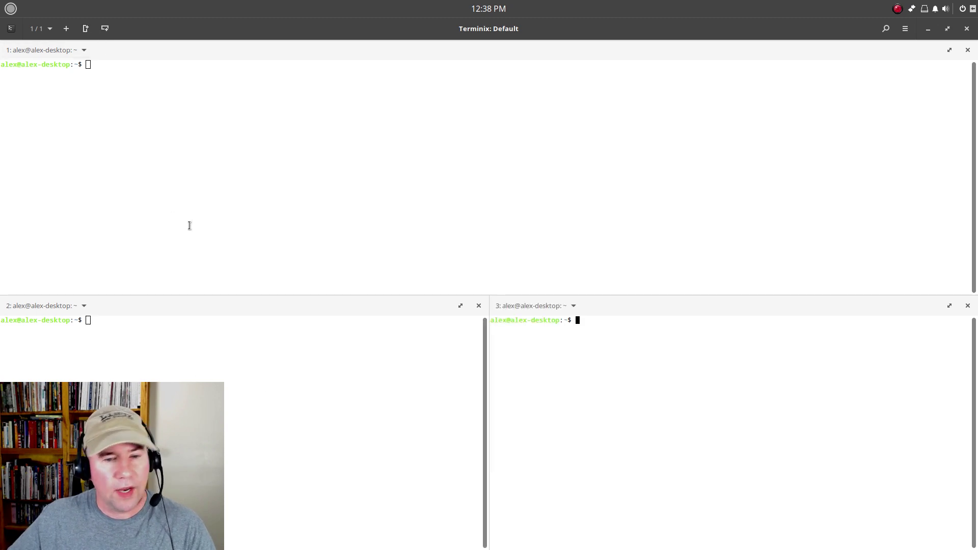
{"action": "left_click", "coordinate": [490, 137]}
{"action": "left_click", "coordinate": [85, 28]}
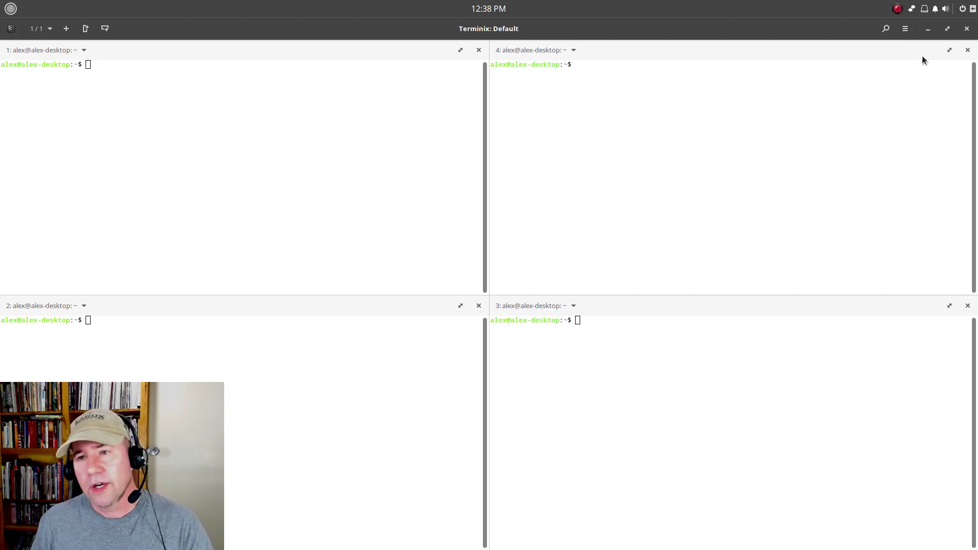
{"action": "left_click", "coordinate": [967, 28]}
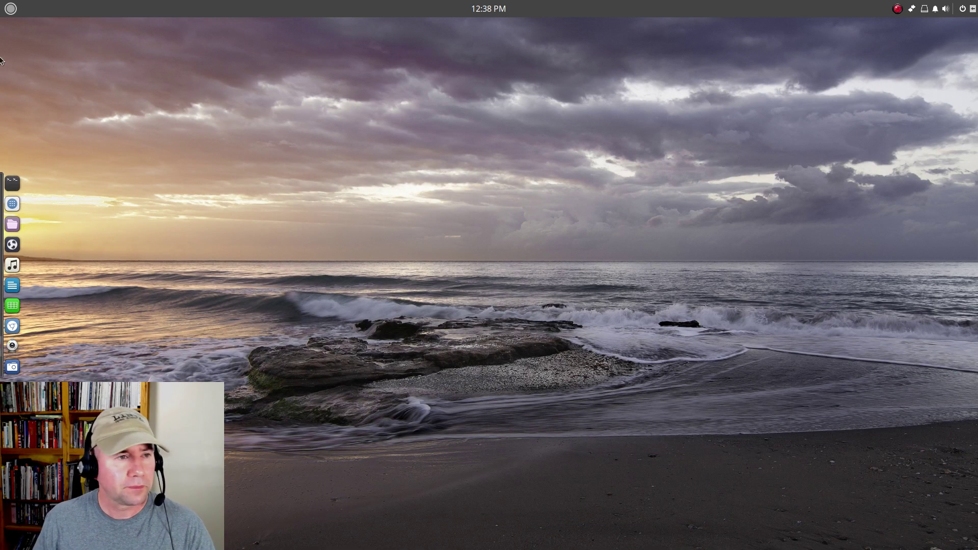
Browse the Games, Graphics, Internet, Office, Science and Sound & Video categories
{"action": "left_click", "coordinate": [11, 10]}
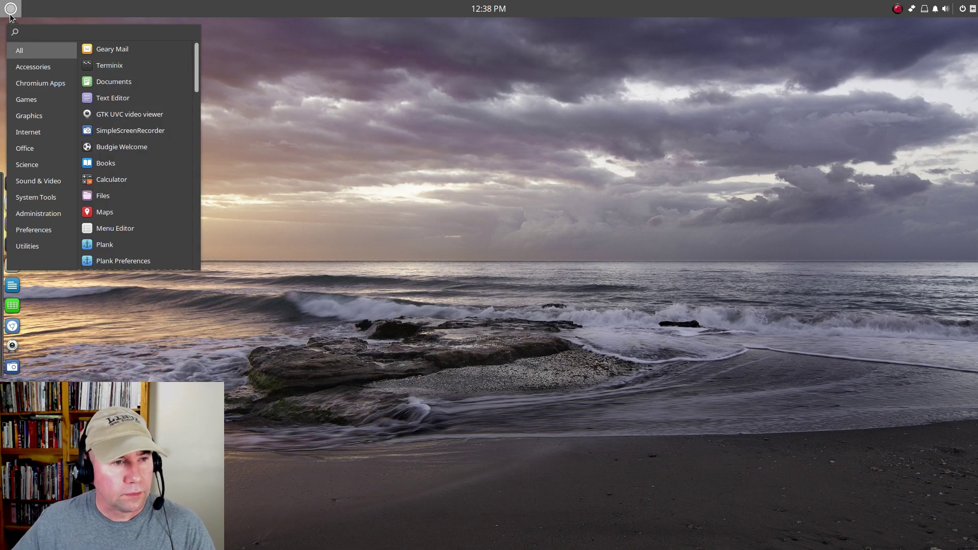
{"action": "left_click", "coordinate": [39, 105]}
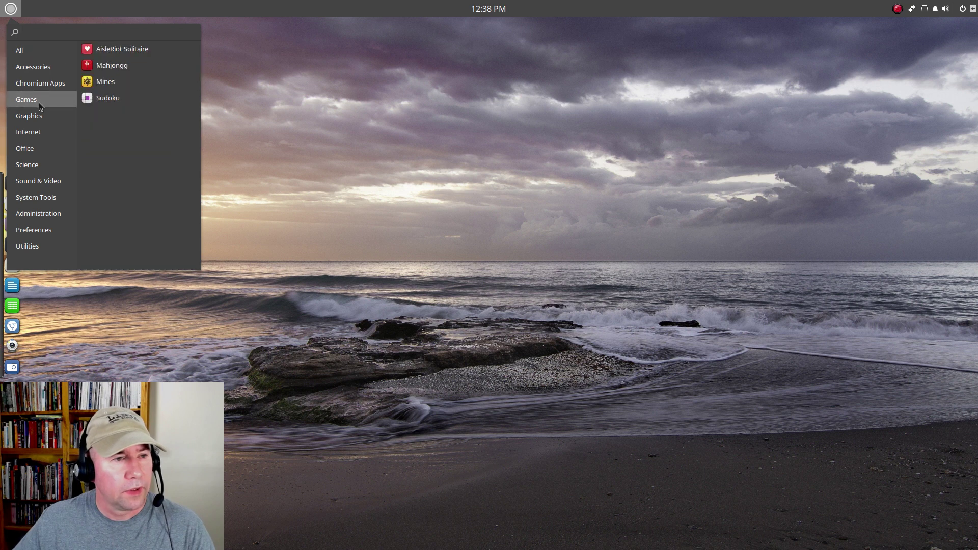
{"action": "left_click", "coordinate": [38, 112]}
{"action": "left_click", "coordinate": [38, 135]}
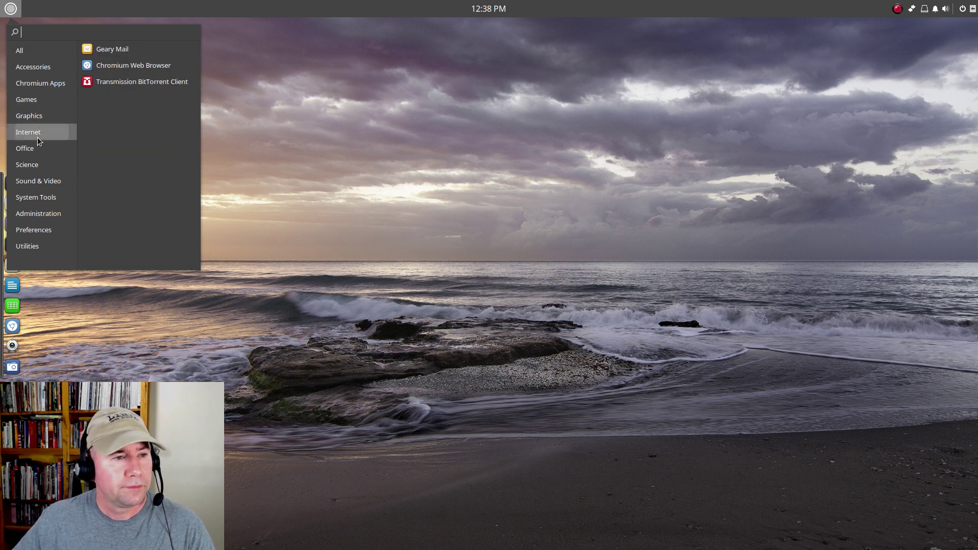
{"action": "left_click", "coordinate": [37, 150]}
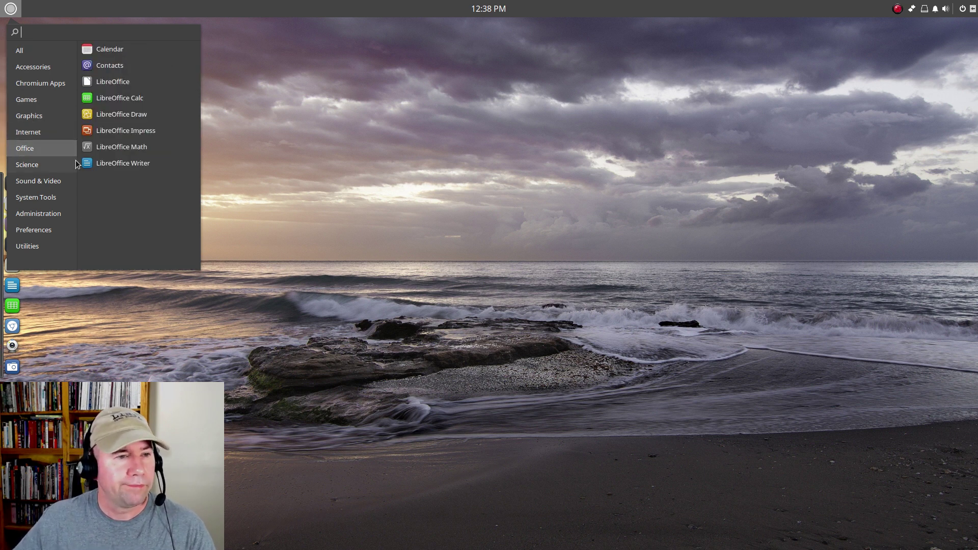
{"action": "left_click", "coordinate": [41, 166]}
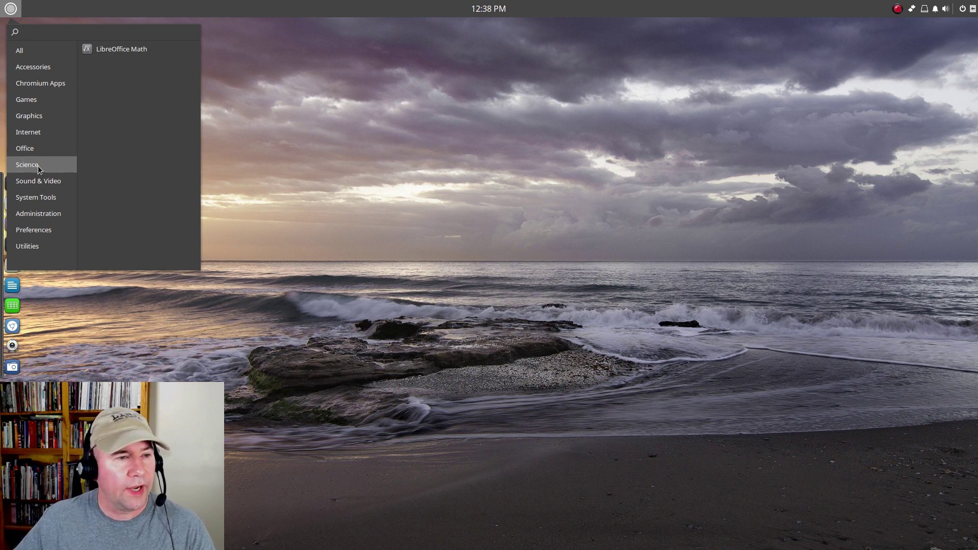
{"action": "left_click", "coordinate": [39, 179]}
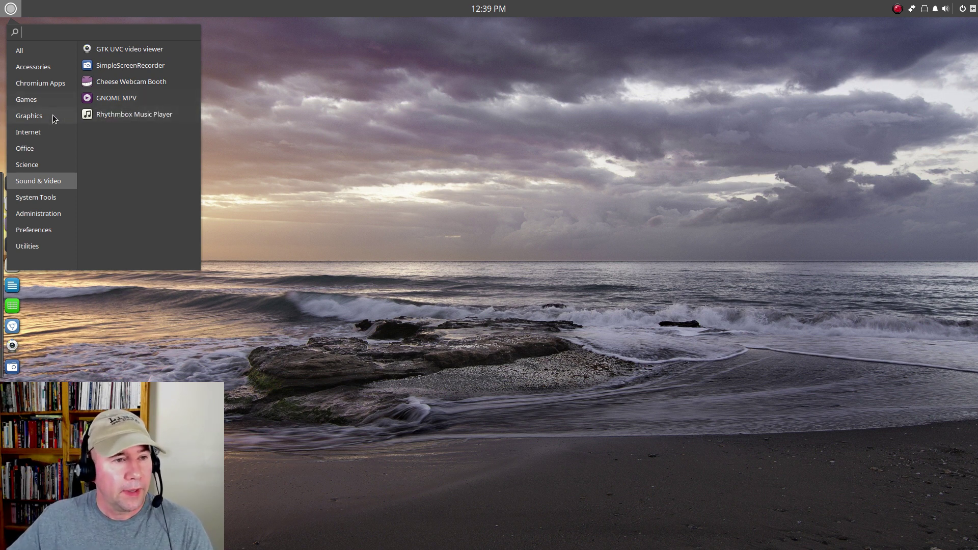
Browse System Tools, Administration, Preferences and Utilities, then launch System Monitor
{"action": "left_click", "coordinate": [43, 204]}
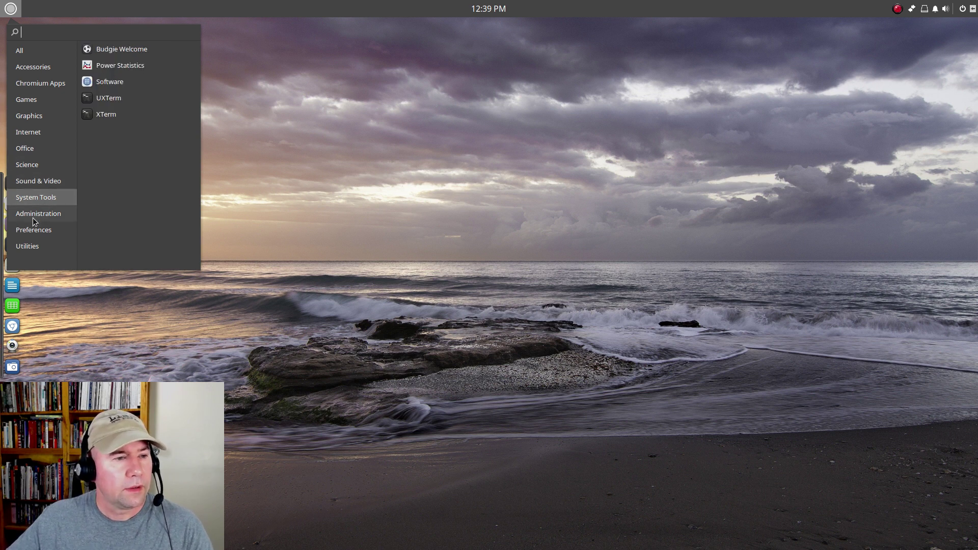
{"action": "left_click", "coordinate": [32, 216]}
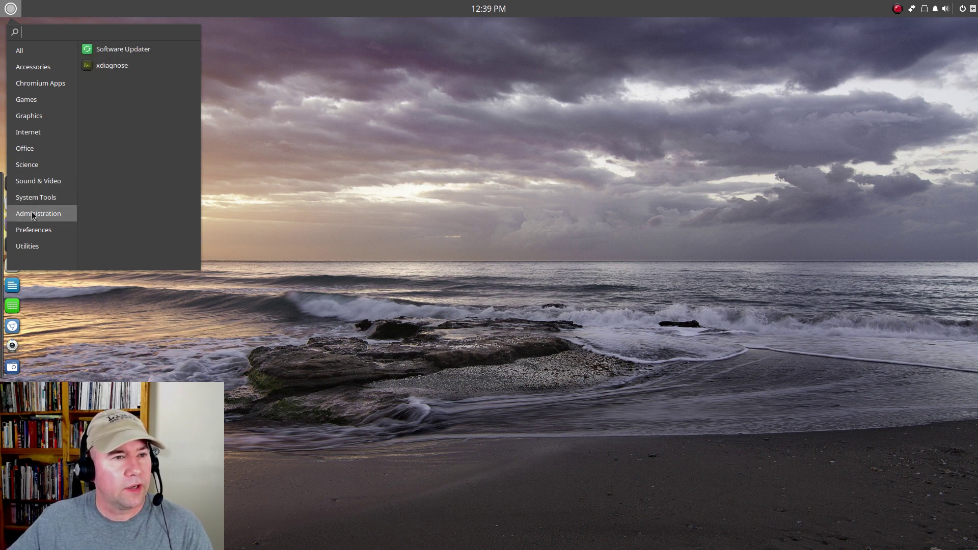
{"action": "left_click", "coordinate": [32, 231]}
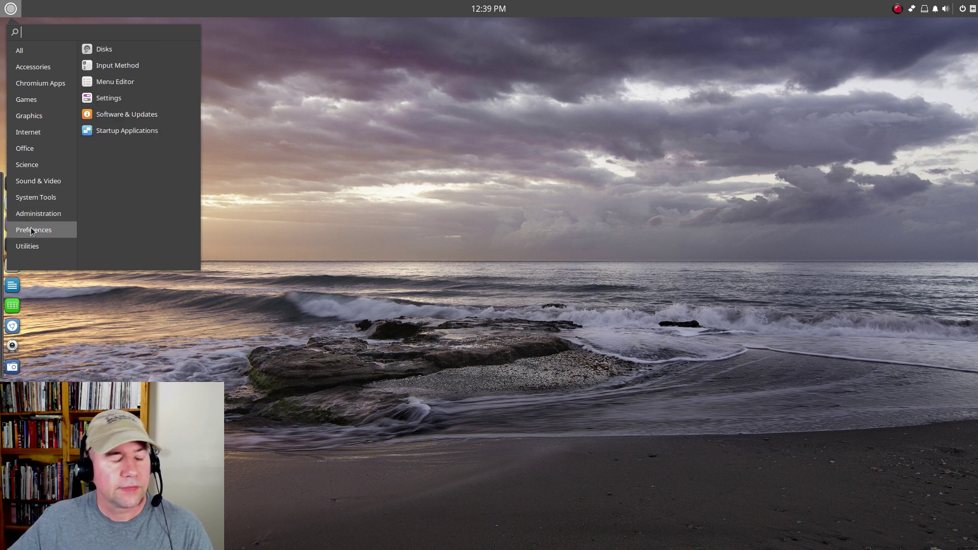
{"action": "left_click", "coordinate": [34, 247]}
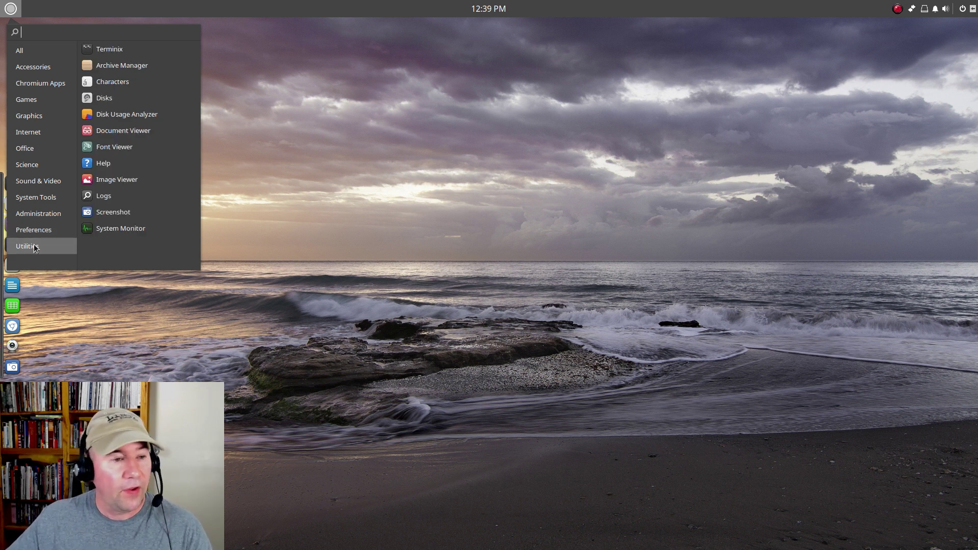
{"action": "left_click", "coordinate": [112, 230]}
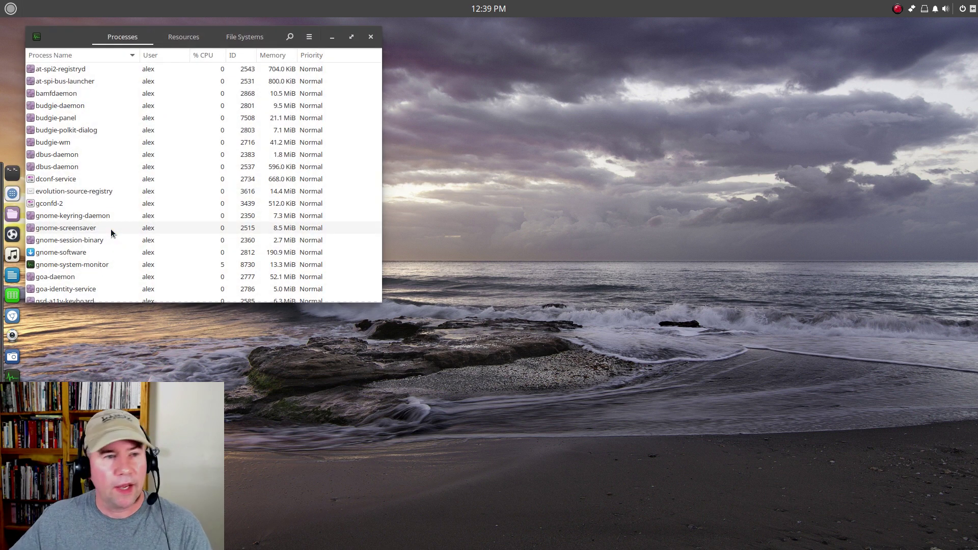
Move System Monitor to the screen centre and show its Resources graphs
{"action": "left_click_drag", "start_coordinate": [78, 36], "coordinate": [267, 86]}
{"action": "left_click", "coordinate": [374, 89]}
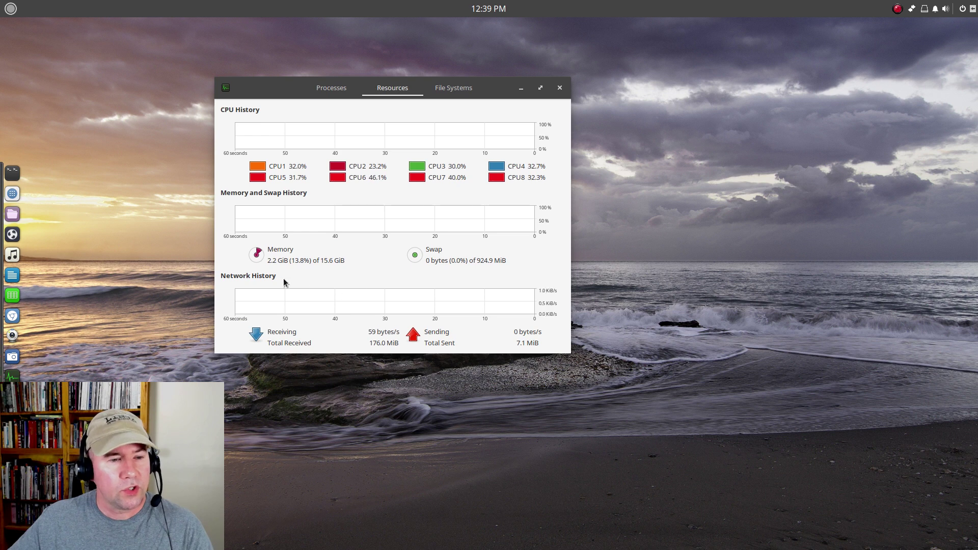